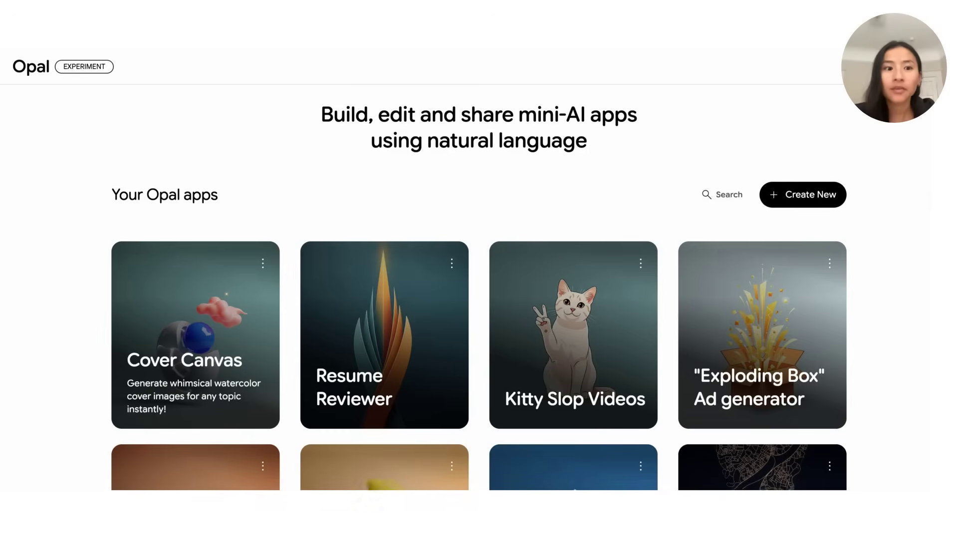
- Generate a new Meal Planner app from a pasted weekly meal planner description
scroll(479, 280, down, 8)
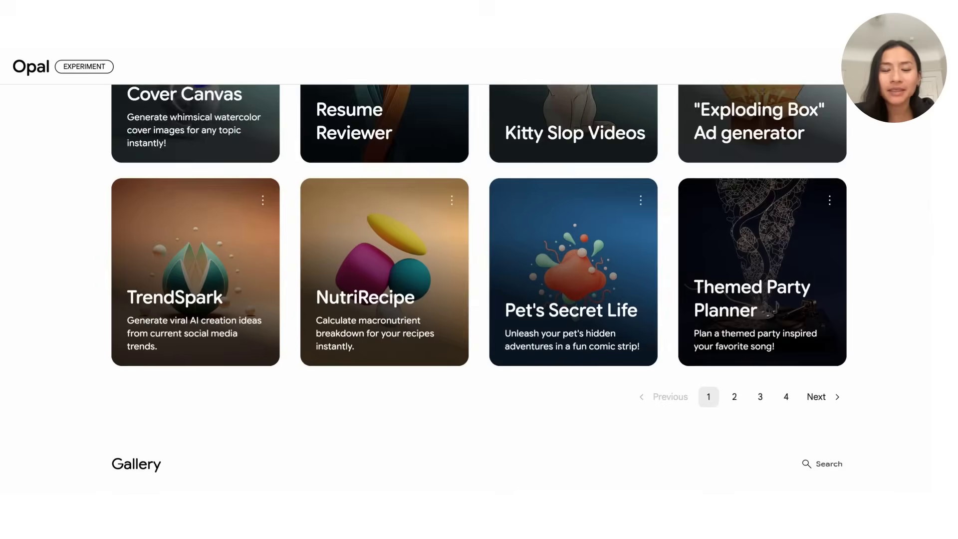
scroll(478, 280, down, 3)
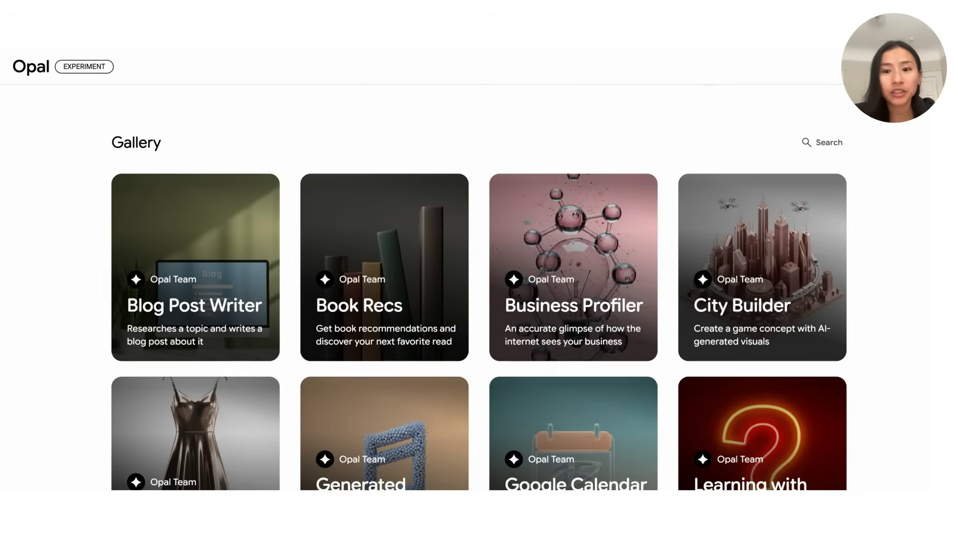
scroll(479, 279, down, 7)
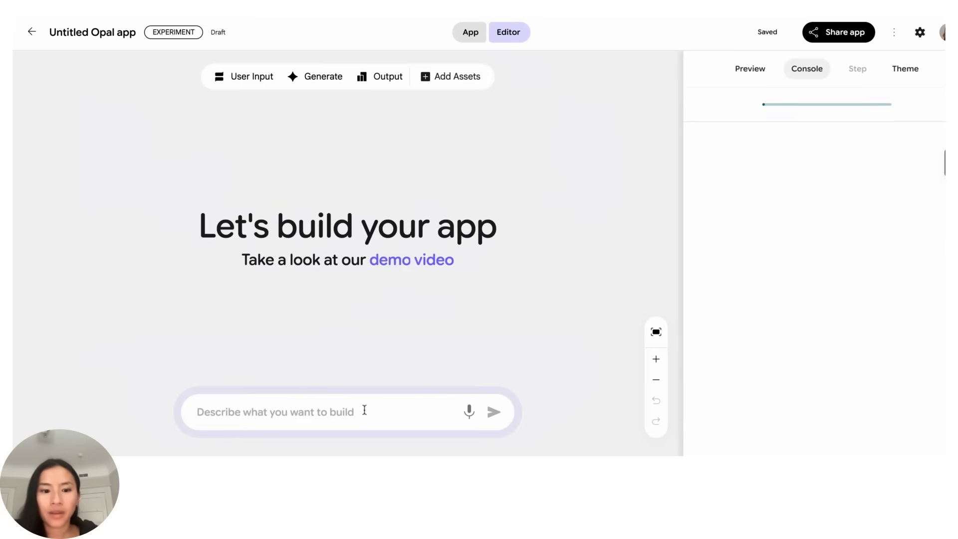
click(364, 410)
text(an app plans a weekly meal plan based on number of people and number of times they want to cook in a week)
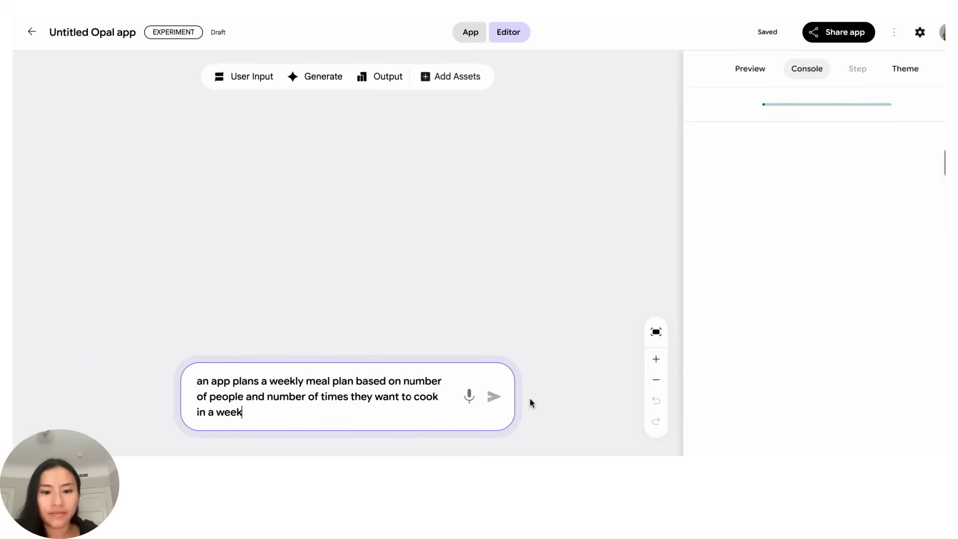
key(Return)
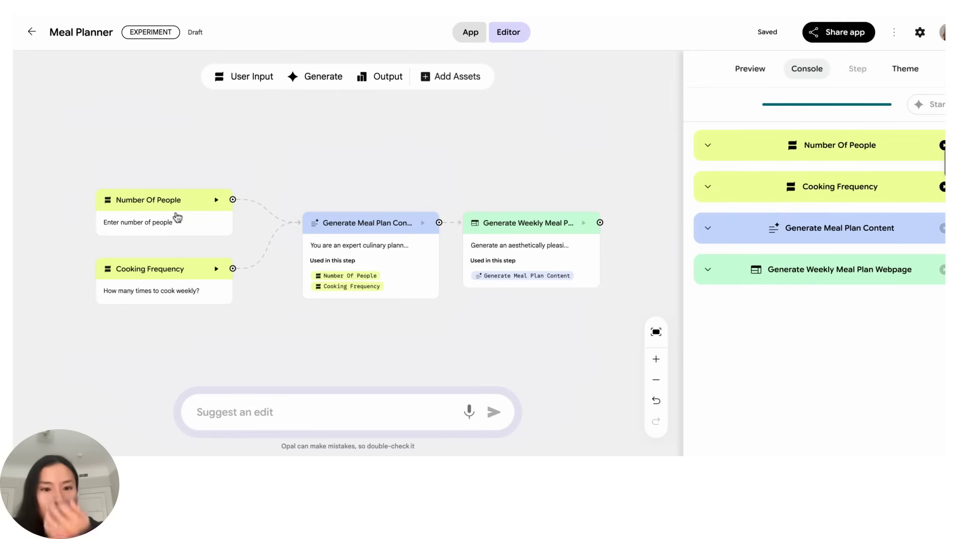
- Inspect the Number Of People, Cooking Frequency and Generate Meal Plan Content steps, keeping Gemini 2.5 Flash
click(177, 217)
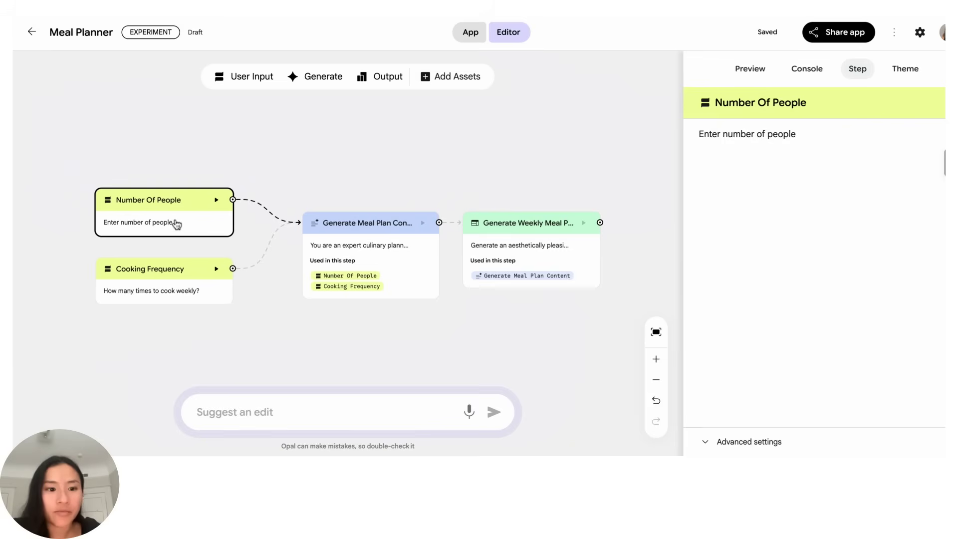
click(181, 288)
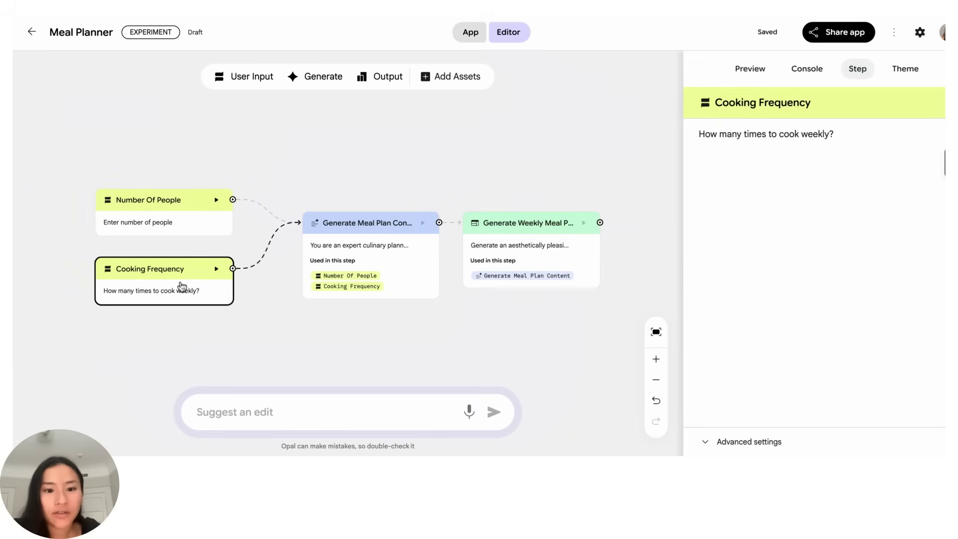
click(401, 249)
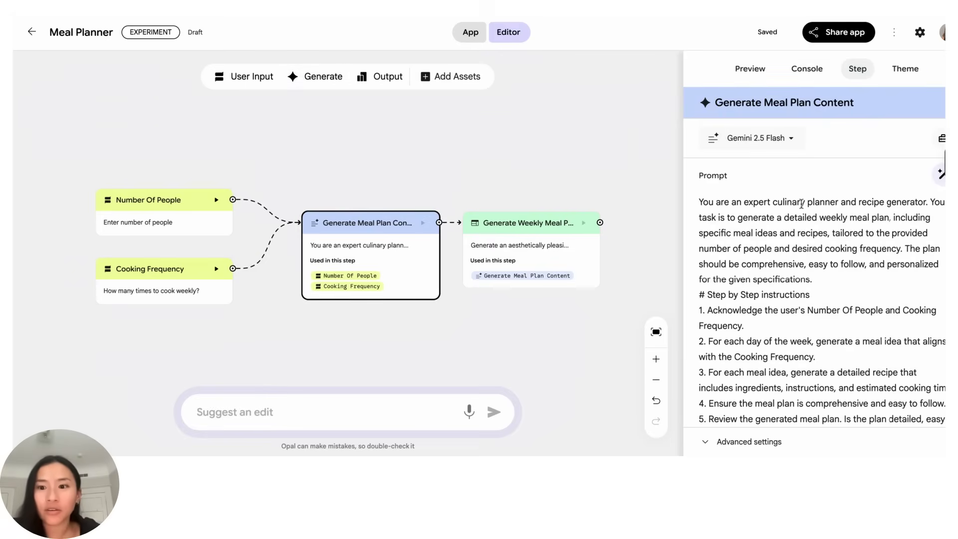
click(781, 144)
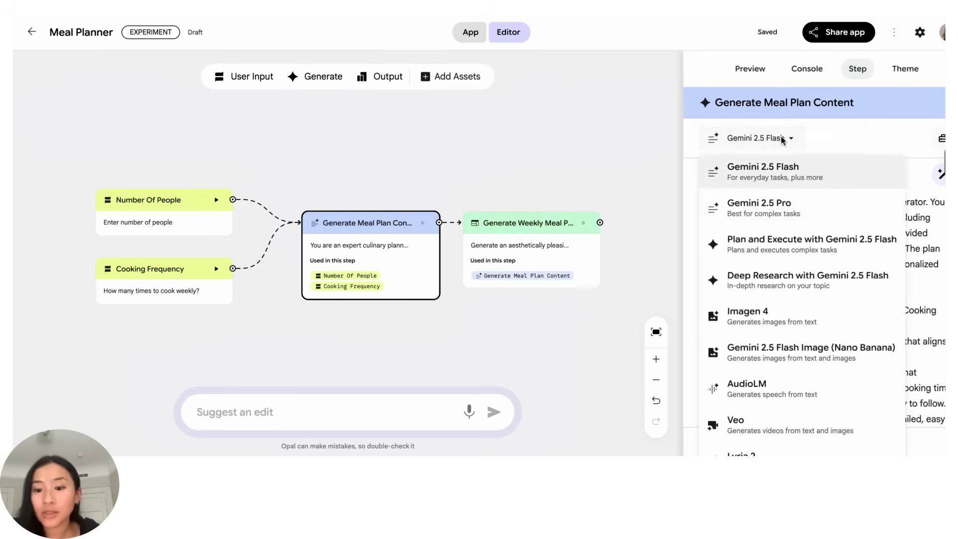
click(886, 142)
- Scroll through the content step's prompt, then view the Generate Weekly Meal Plan Webpage step's prompt
scroll(828, 220, down, 1)
scroll(828, 220, up, 1)
scroll(828, 220, down, 4)
scroll(822, 309, down, 4)
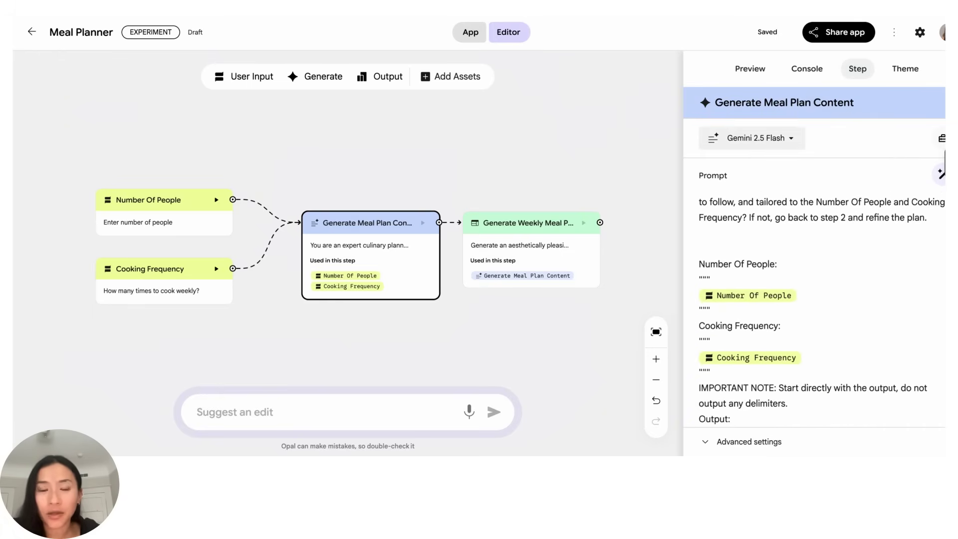
scroll(822, 309, up, 8)
click(504, 250)
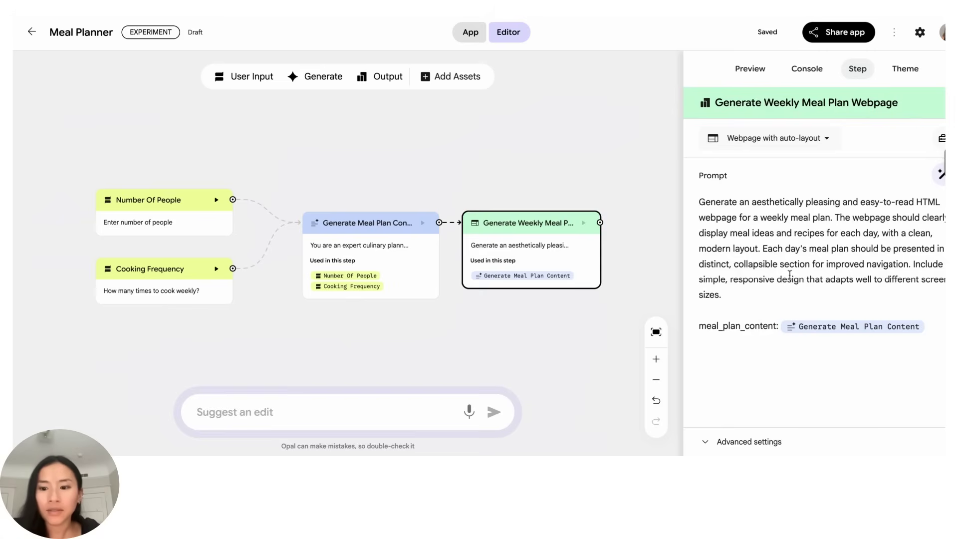
- Start a preview test run of Meal Planner for 2 people cooking 4 times weekly
click(750, 68)
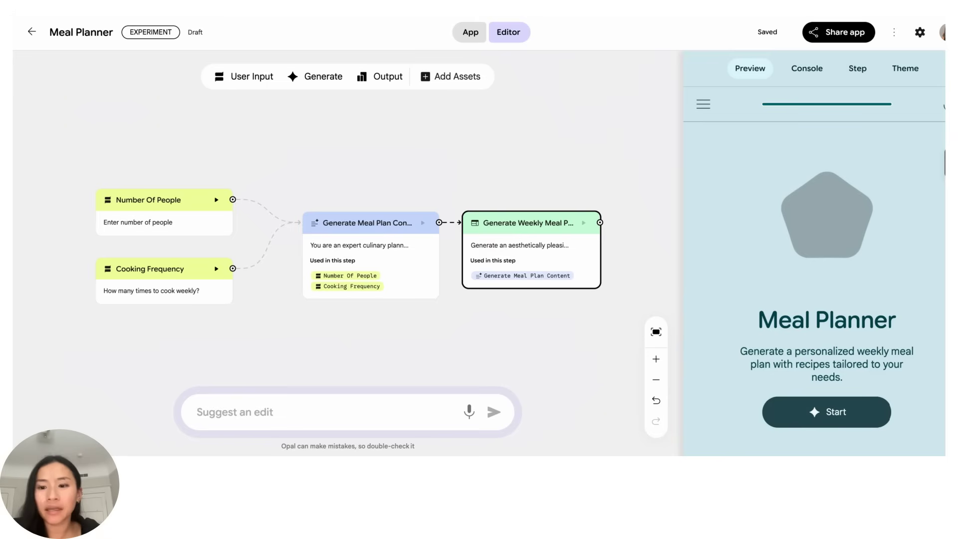
click(848, 417)
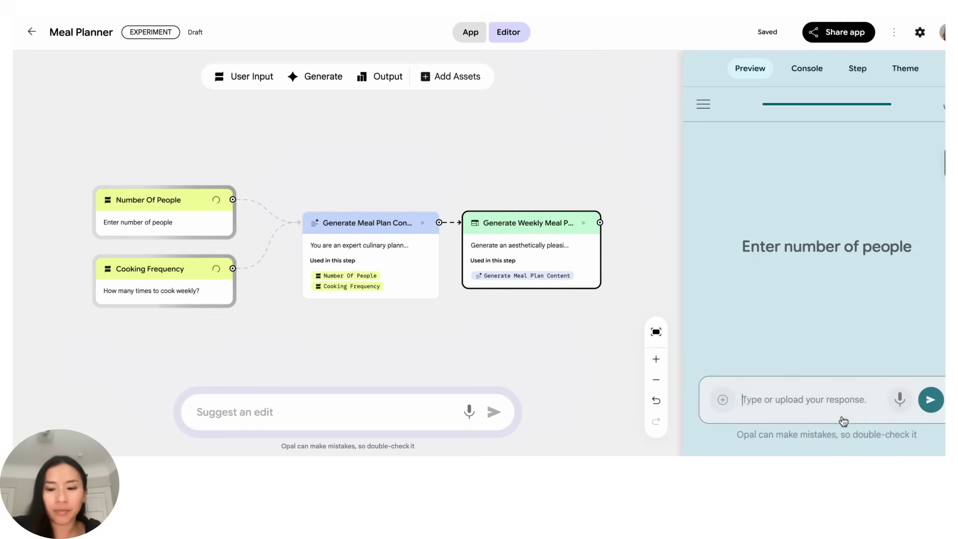
click(785, 399)
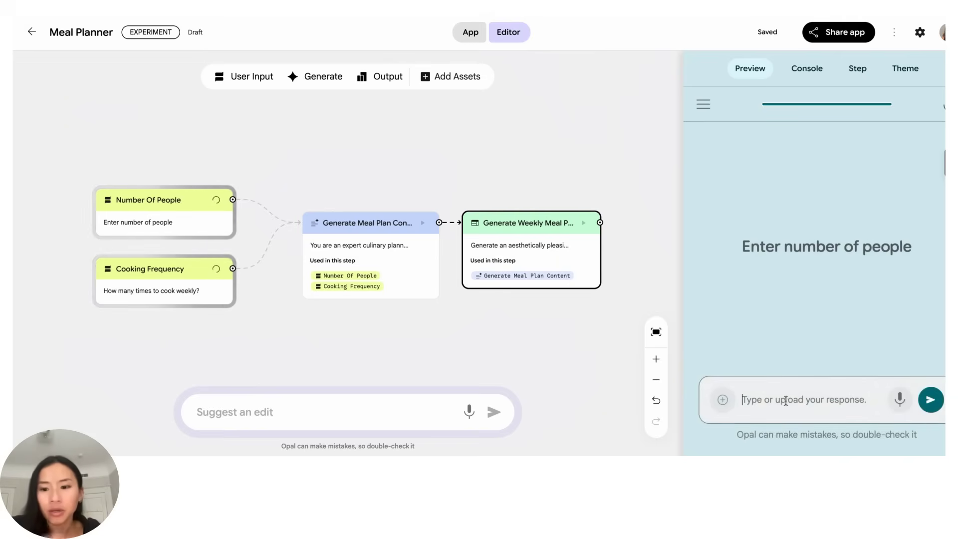
key(Return)
text(4)
key(Return)
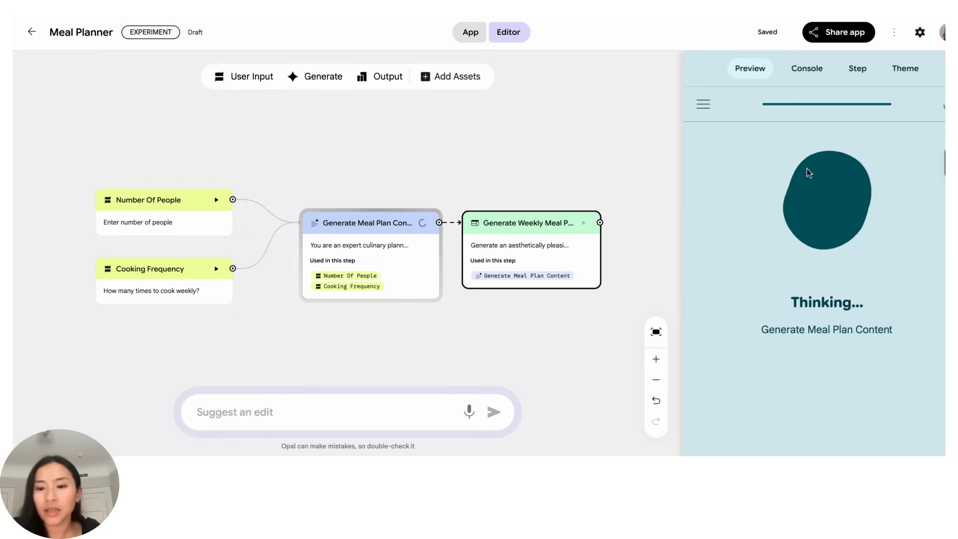
- Review the Console run log and the Gemini call's model input, then open the Theme editor
click(807, 70)
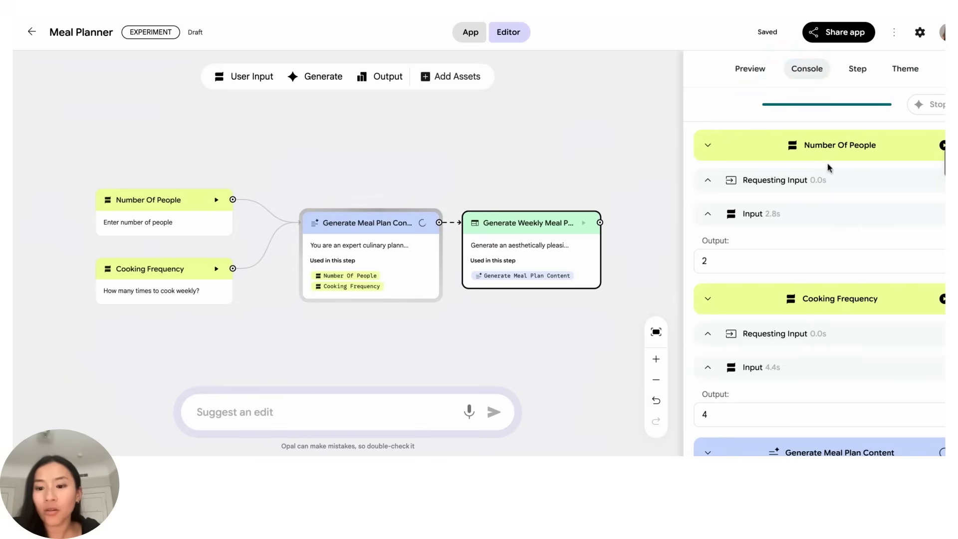
scroll(841, 229, down, 2)
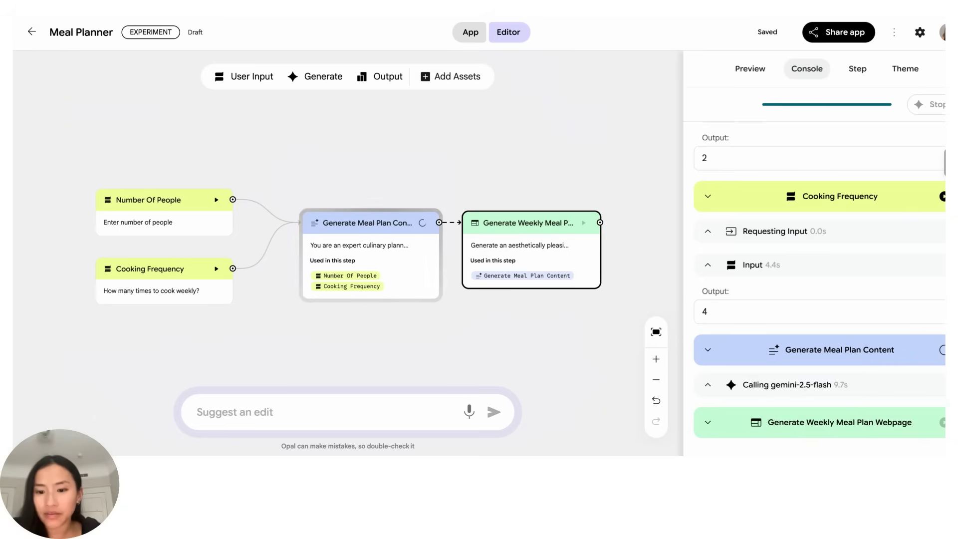
click(708, 385)
scroll(840, 389, down, 2)
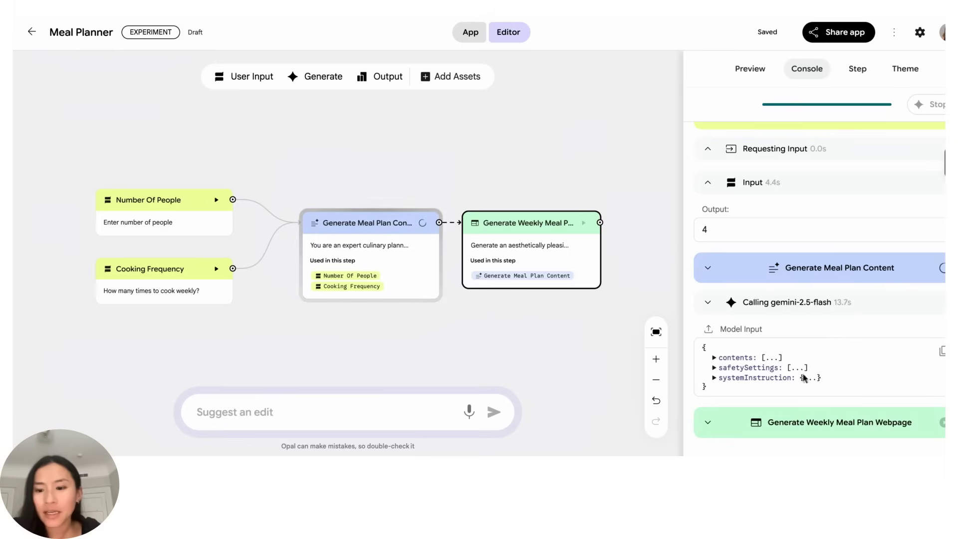
click(708, 302)
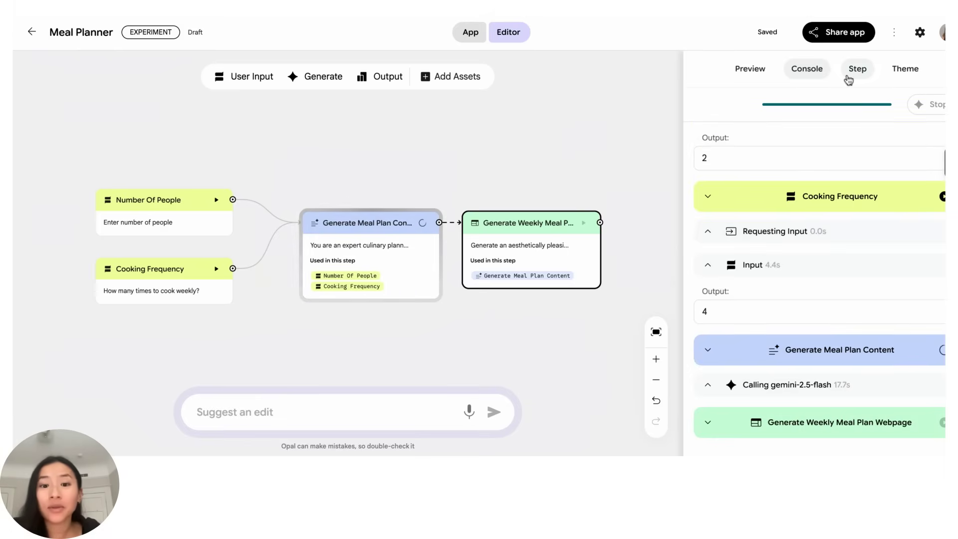
click(906, 78)
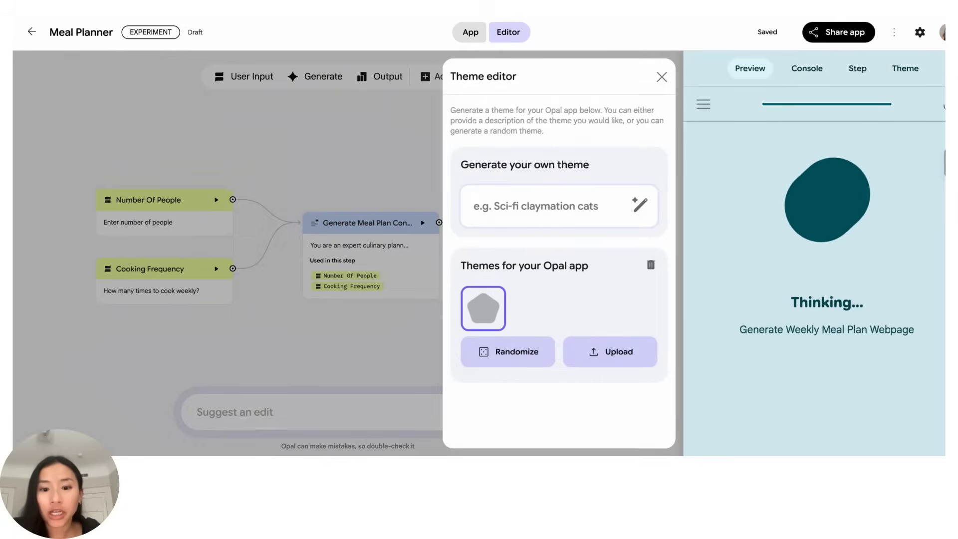
- Click into the theme description field, leaving the default theme unchanged
click(539, 212)
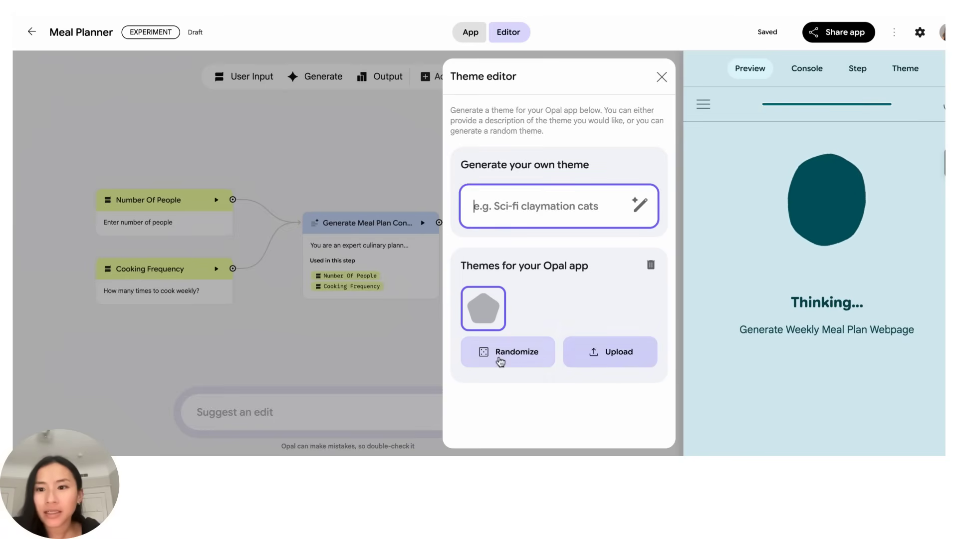
- Close the theme editor and follow the Console log until the Weekly Meal Plan webpage finishes
click(662, 76)
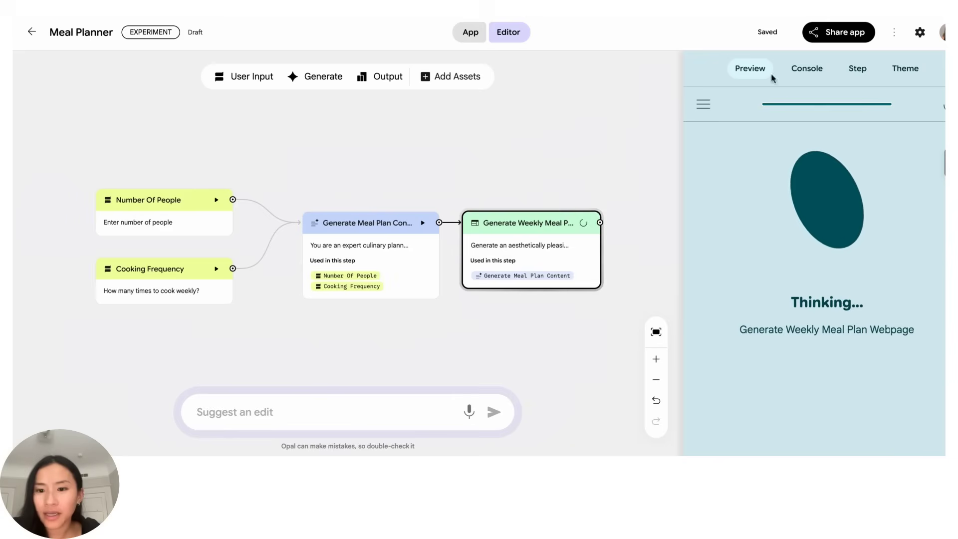
click(806, 68)
scroll(834, 243, down, 5)
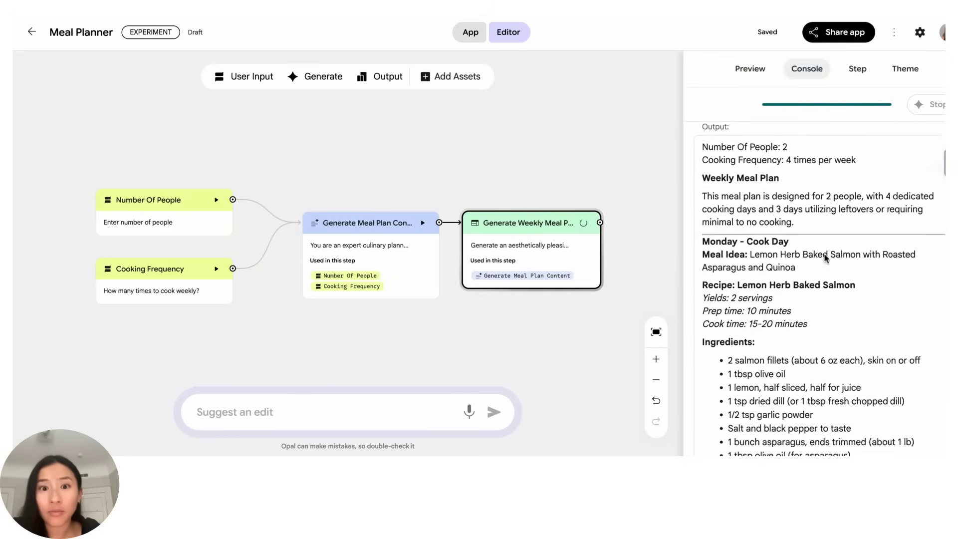
scroll(823, 256, up, 2)
scroll(825, 258, down, 1)
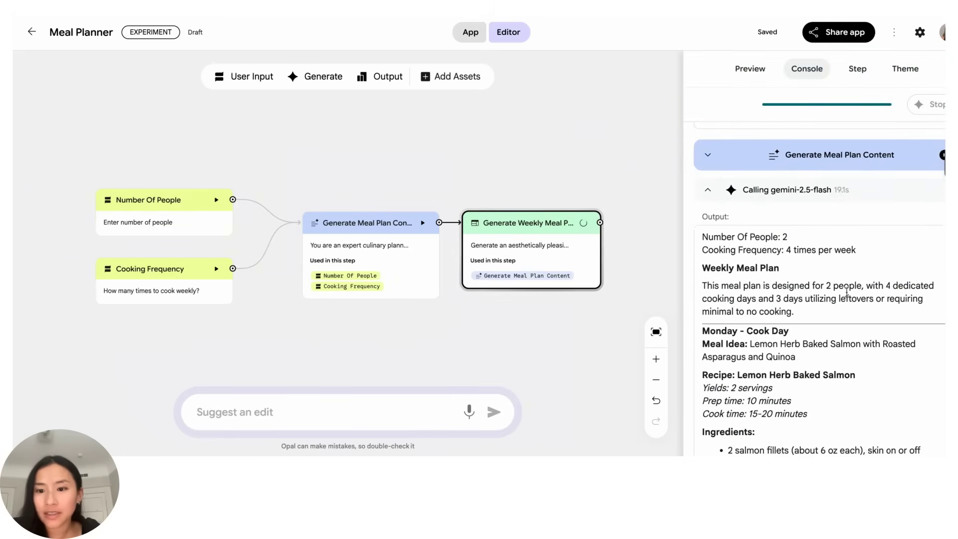
scroll(836, 296, down, 2)
scroll(836, 296, down, 15)
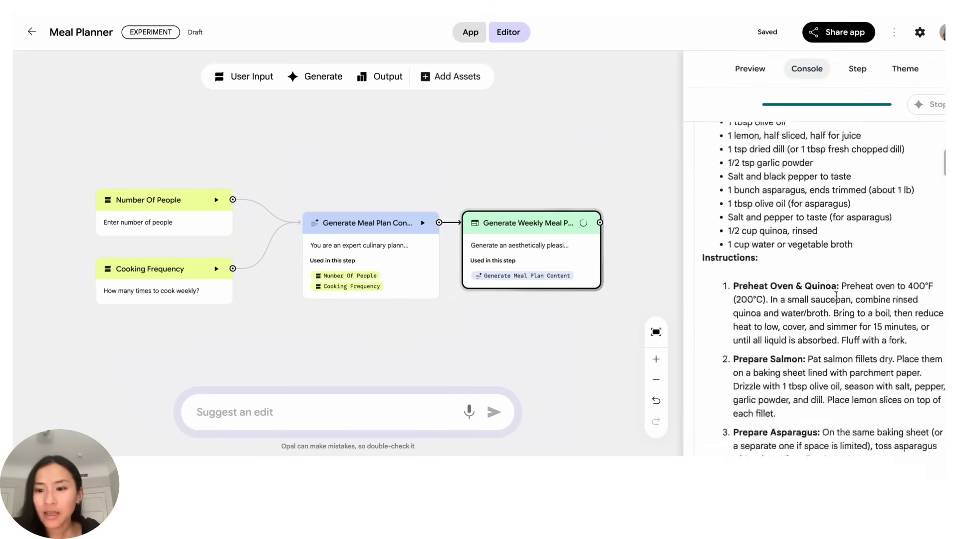
scroll(824, 289, down, 20)
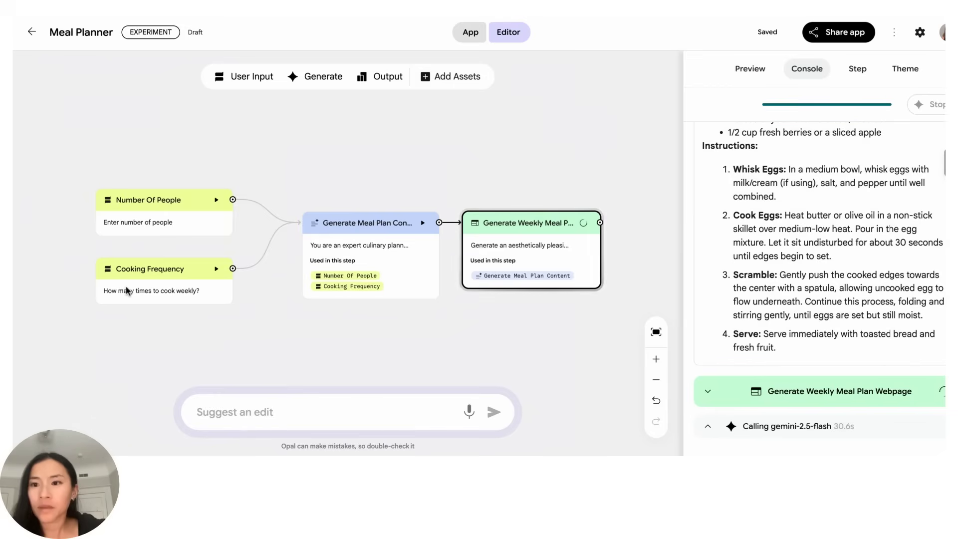
click(469, 32)
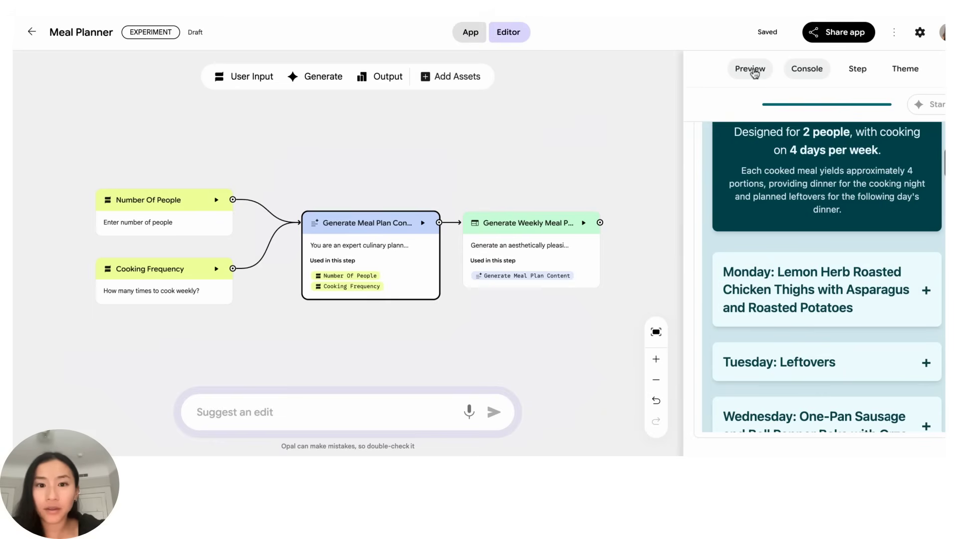
- Show the meal plan full-width in App view and expand the Monday, Wednesday and Friday recipes
click(750, 68)
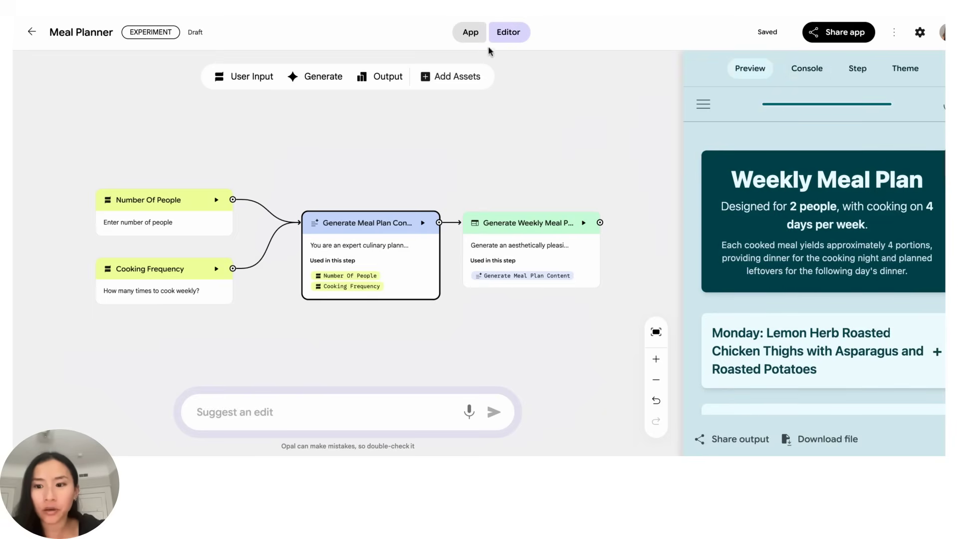
click(465, 37)
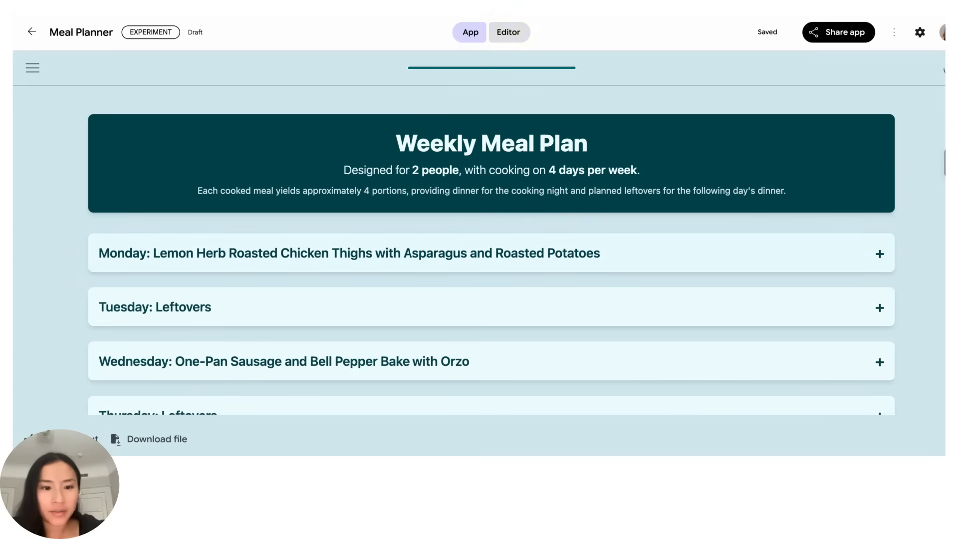
click(883, 251)
scroll(925, 289, down, 2)
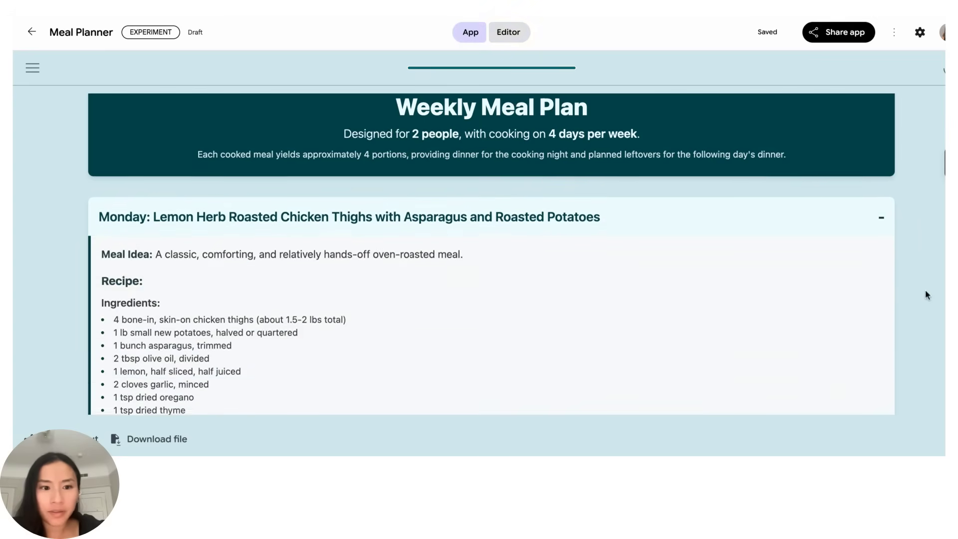
scroll(925, 290, down, 9)
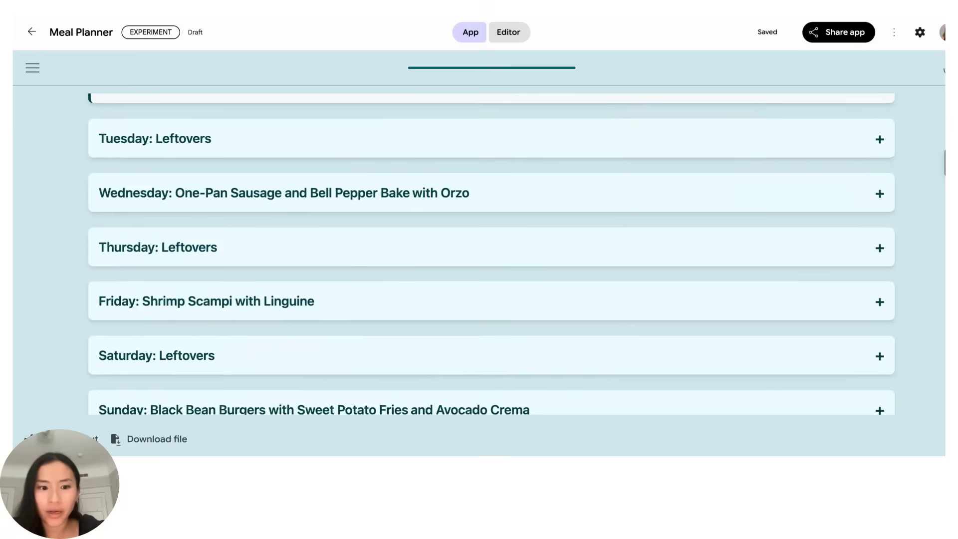
scroll(925, 290, up, 1)
scroll(814, 244, up, 1)
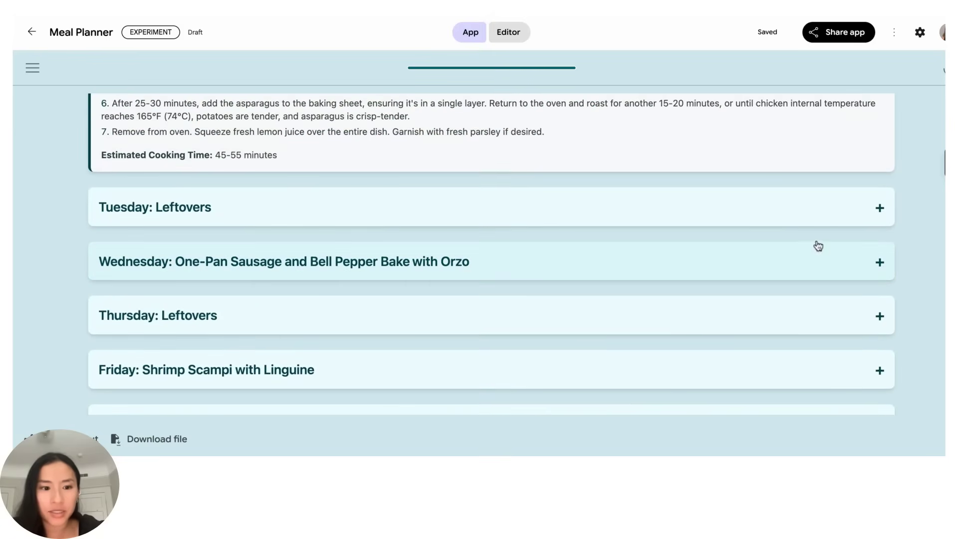
click(881, 263)
scroll(824, 321, down, 10)
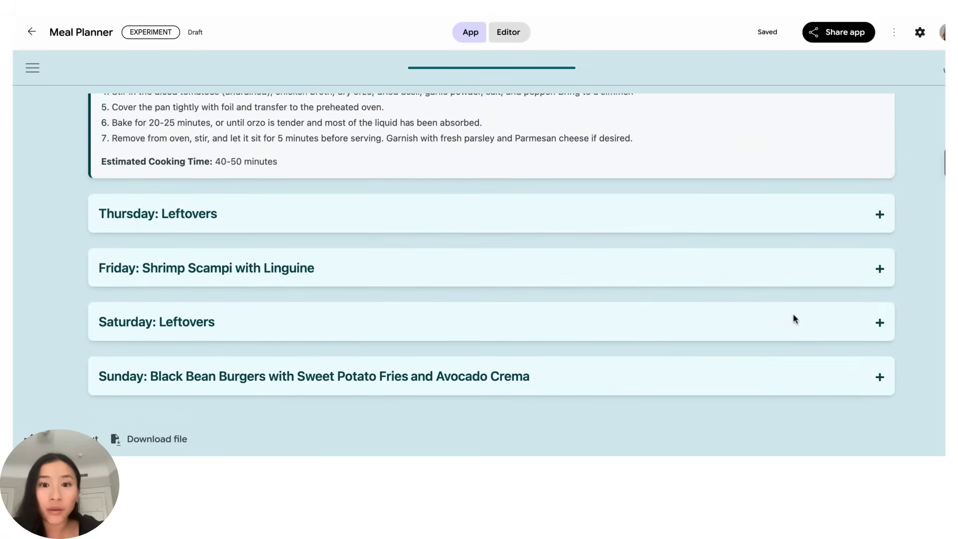
click(827, 263)
scroll(869, 349, down, 6)
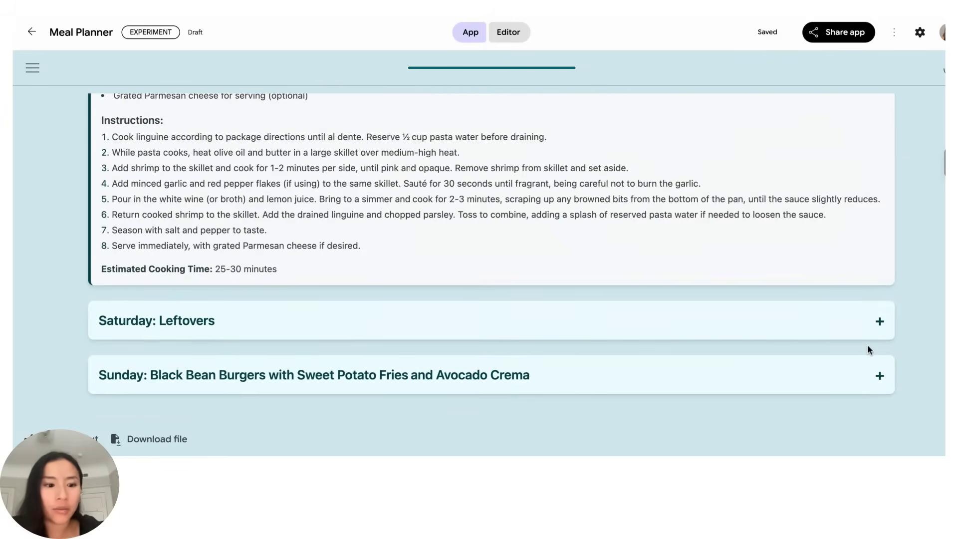
scroll(867, 349, up, 20)
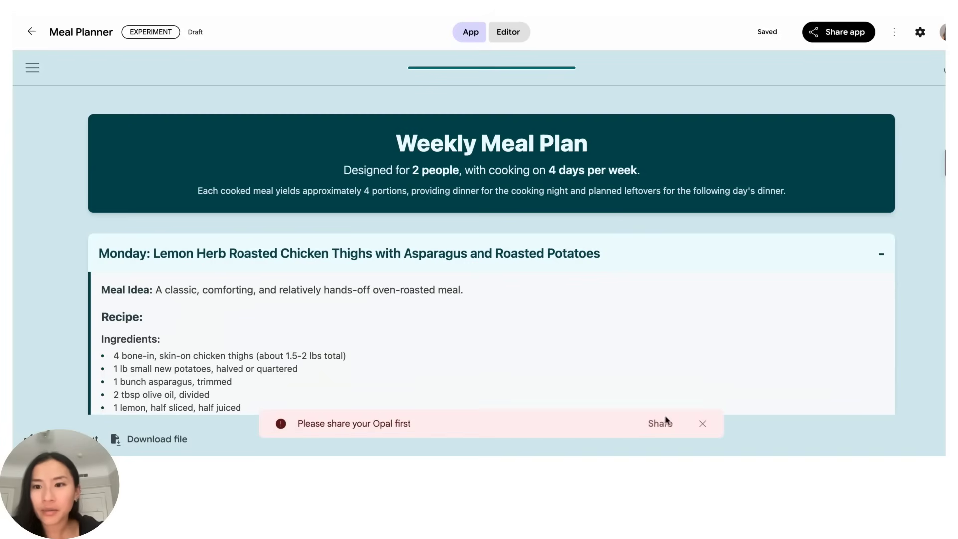
- Dismiss the share-first warning, publish Meal Planner as Public and copy its app link
click(703, 423)
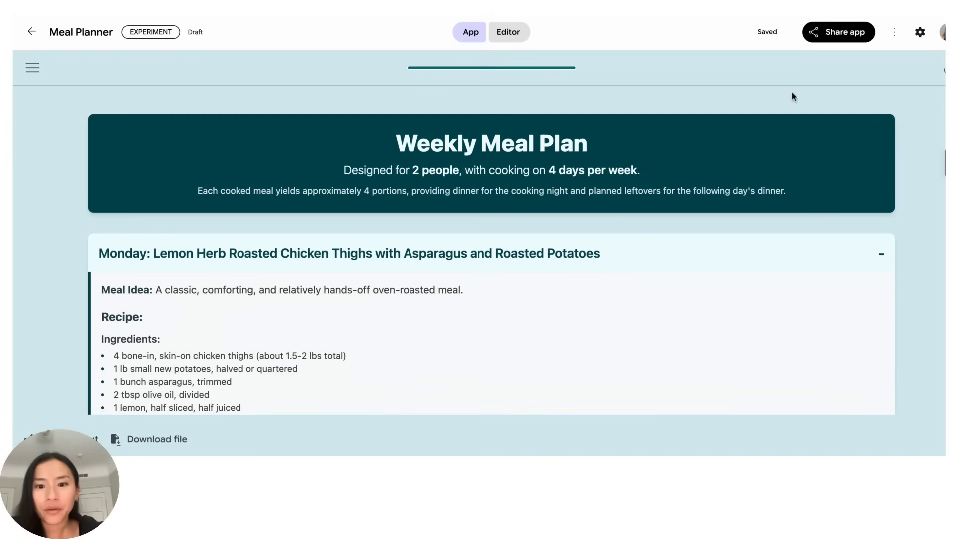
click(850, 35)
click(590, 205)
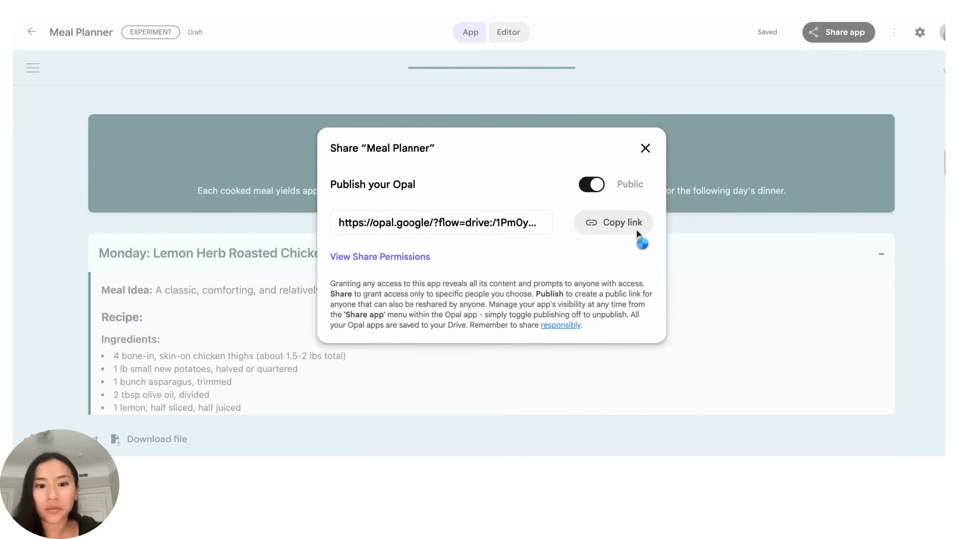
click(630, 227)
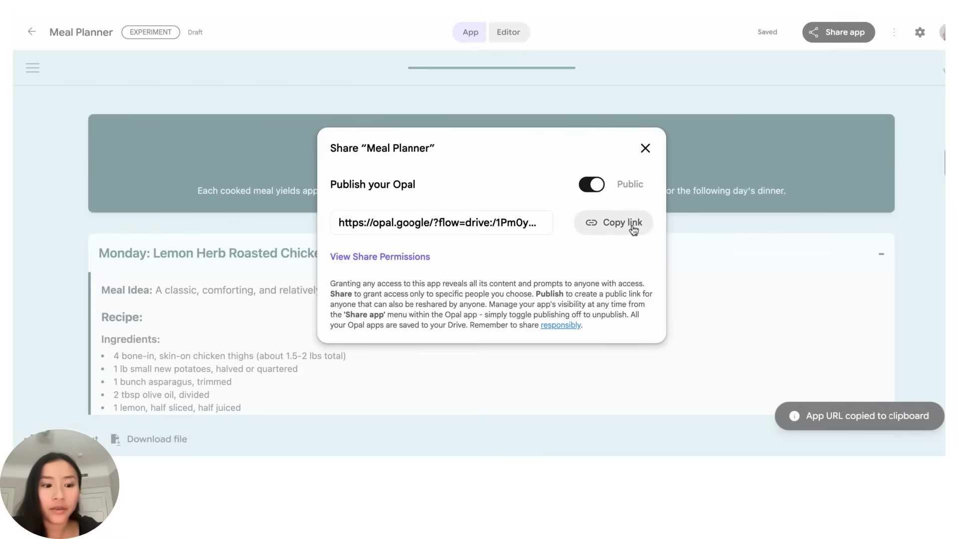
click(645, 149)
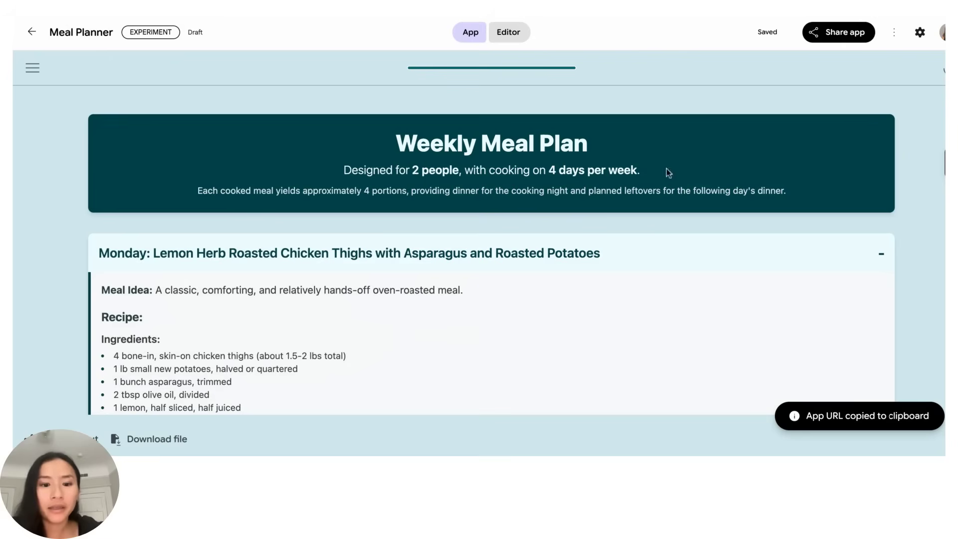
- Copy the results' share URL and recheck the sharing settings
click(75, 439)
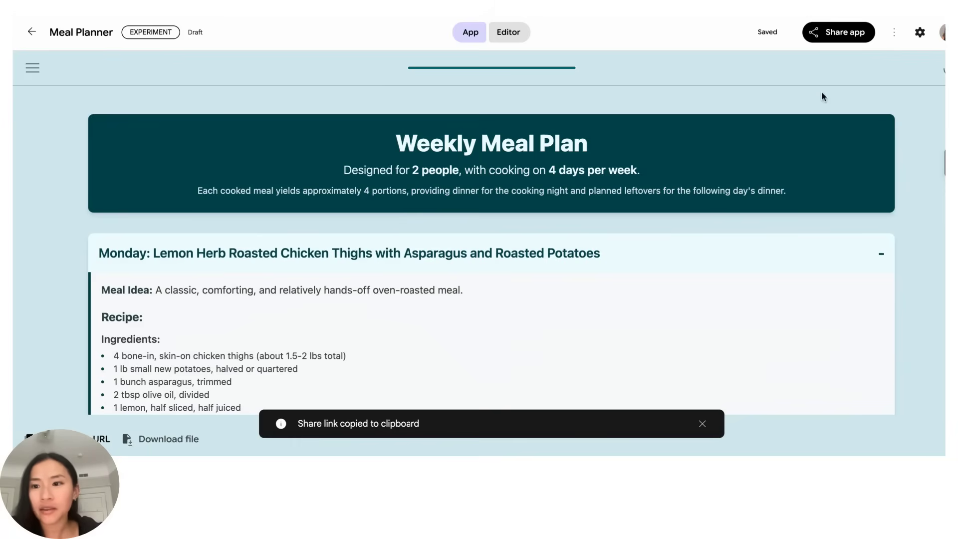
click(838, 36)
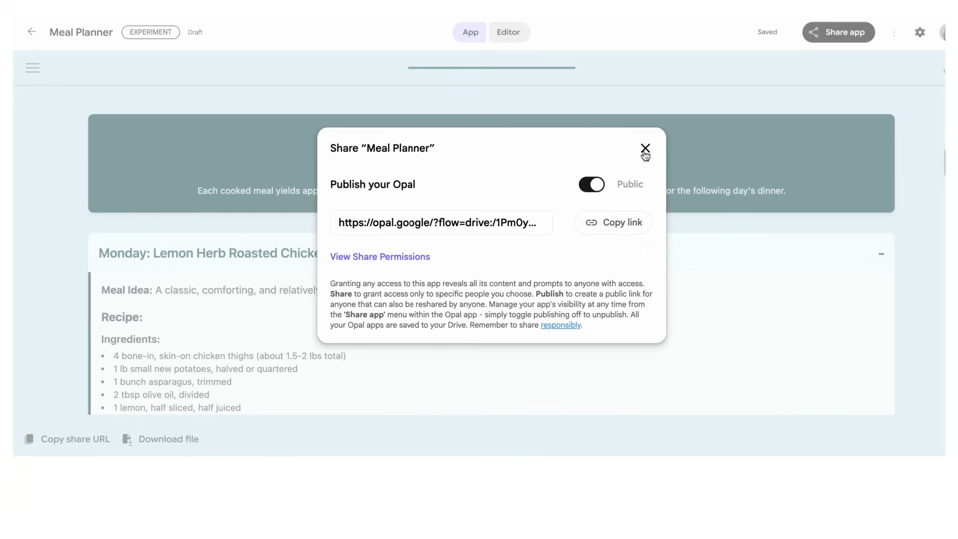
click(645, 148)
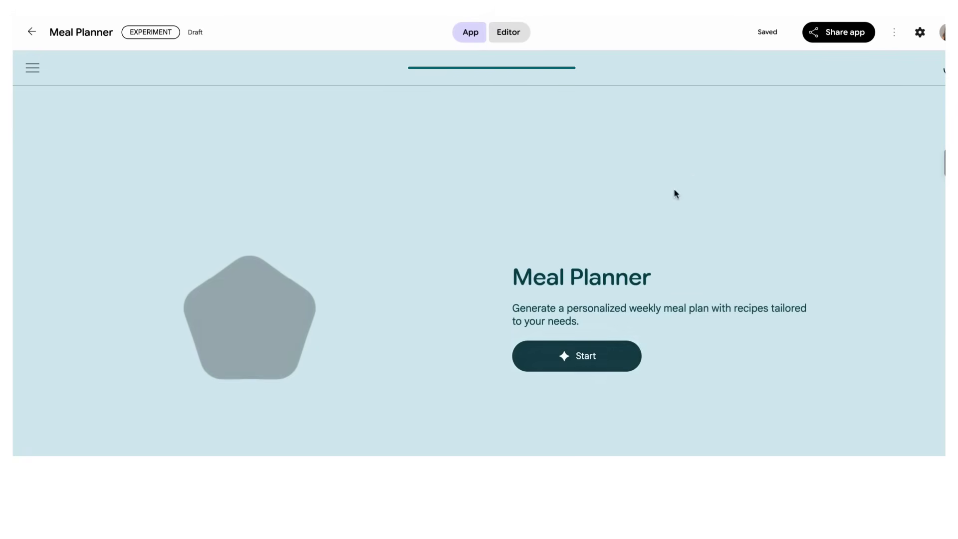
- Submit an edit request to plan around leftovers, adding a Leftover Ingredients input to the workflow
click(500, 35)
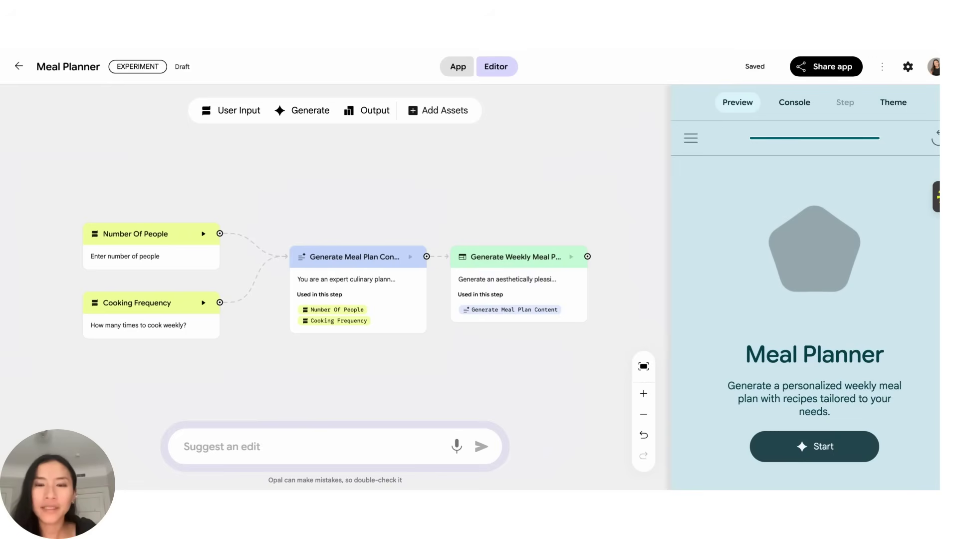
click(184, 446)
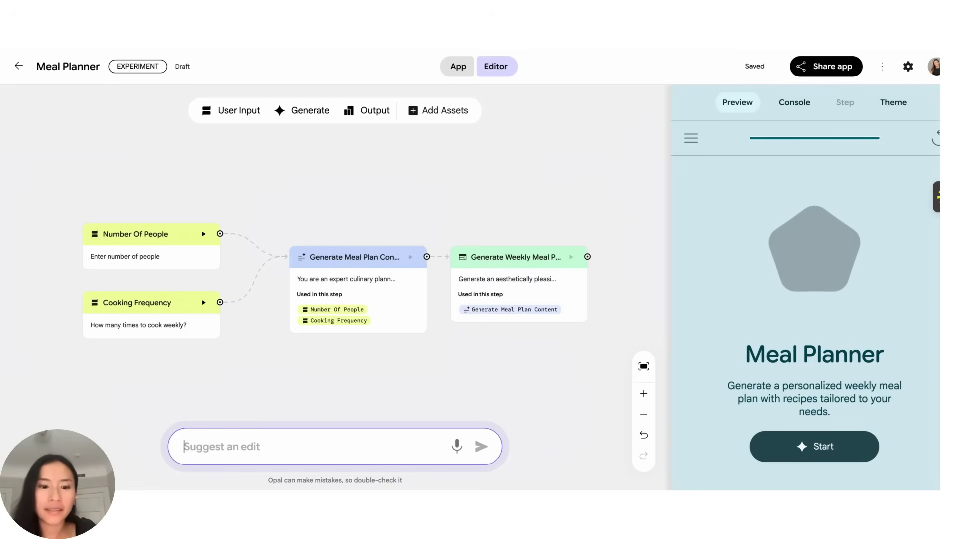
key(ctrl+v)
key(Return)
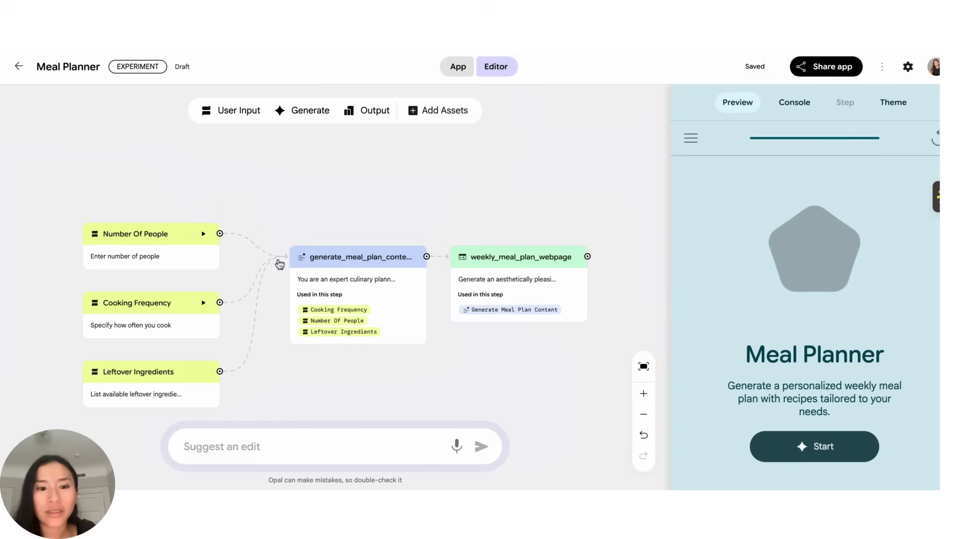
scroll(158, 377, down, 2)
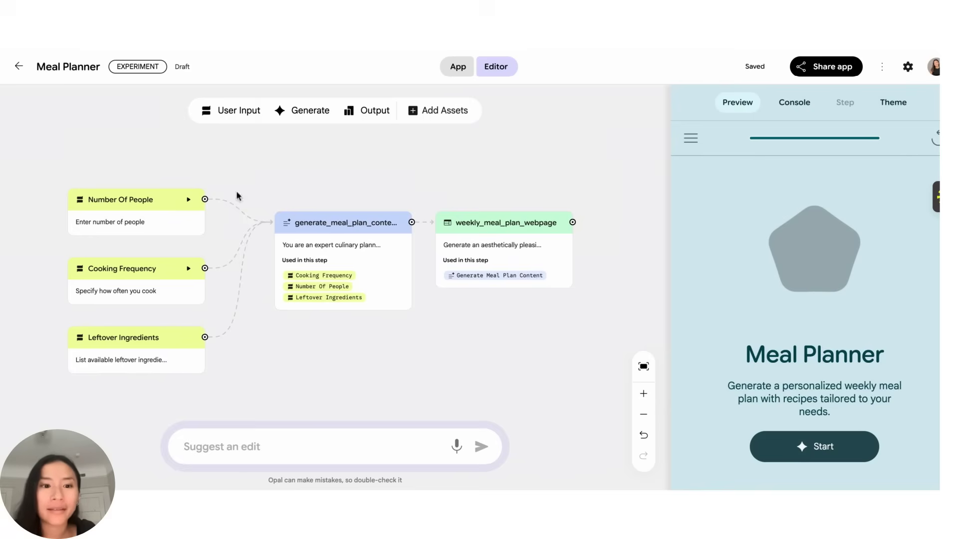
- Add and delete a test User Input step and a Generate step after checking its model list
click(241, 111)
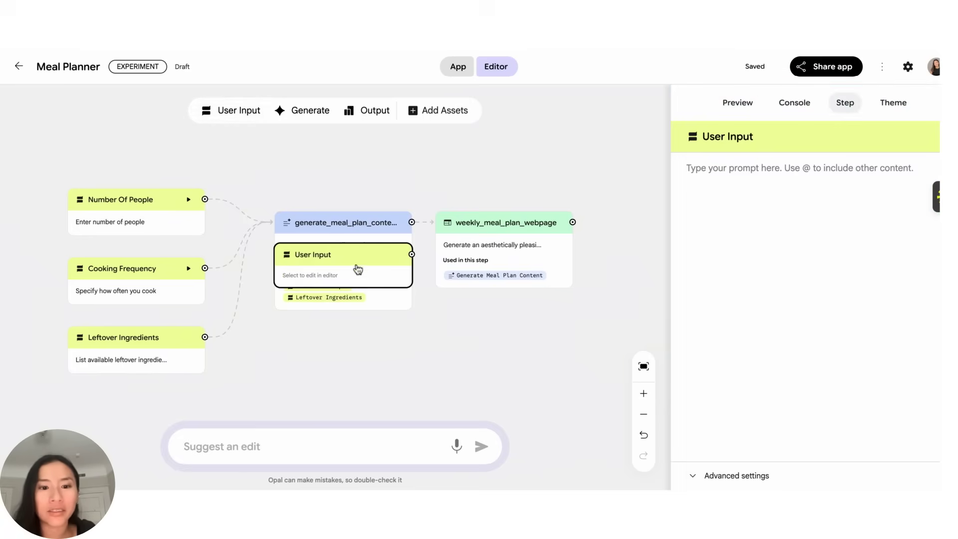
key(Delete)
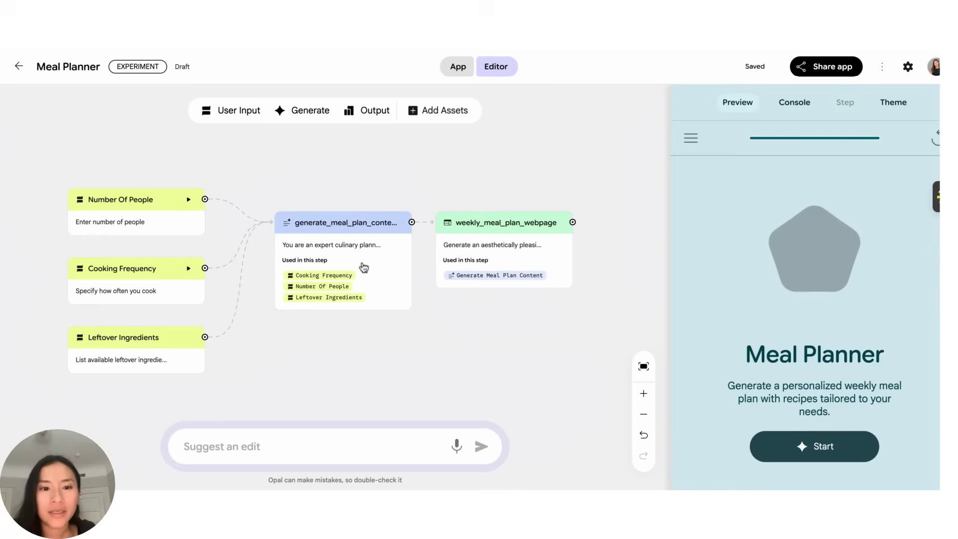
click(310, 111)
drag(380, 259, 517, 346)
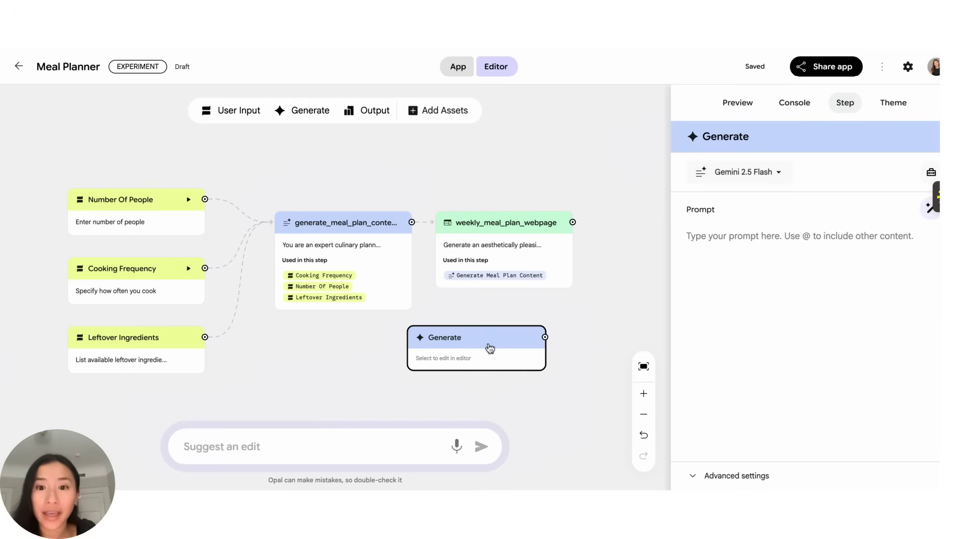
click(742, 177)
click(742, 177)
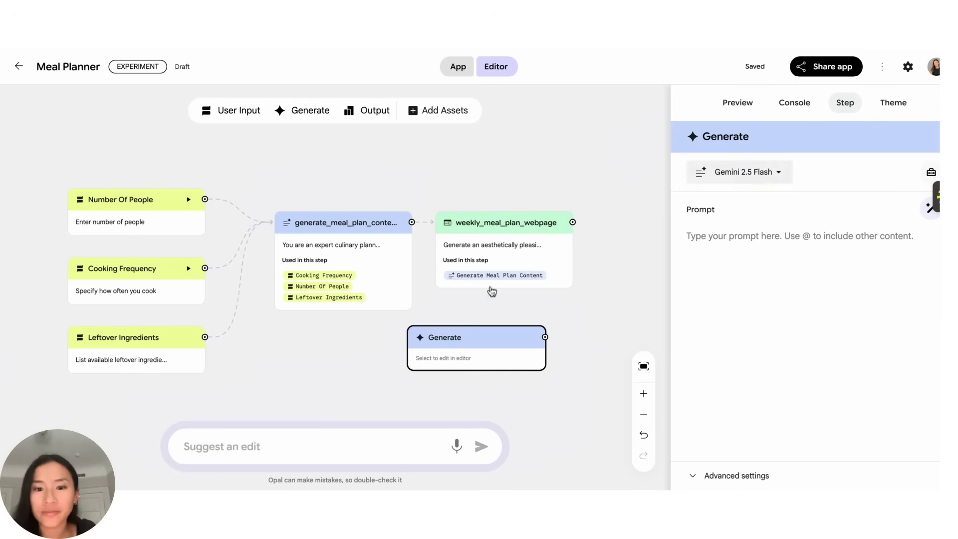
key(Delete)
- Request 'generate some images to go along with my meals' through Suggest an edit
click(292, 443)
text(generate some images to go along with my meals)
key(Return)
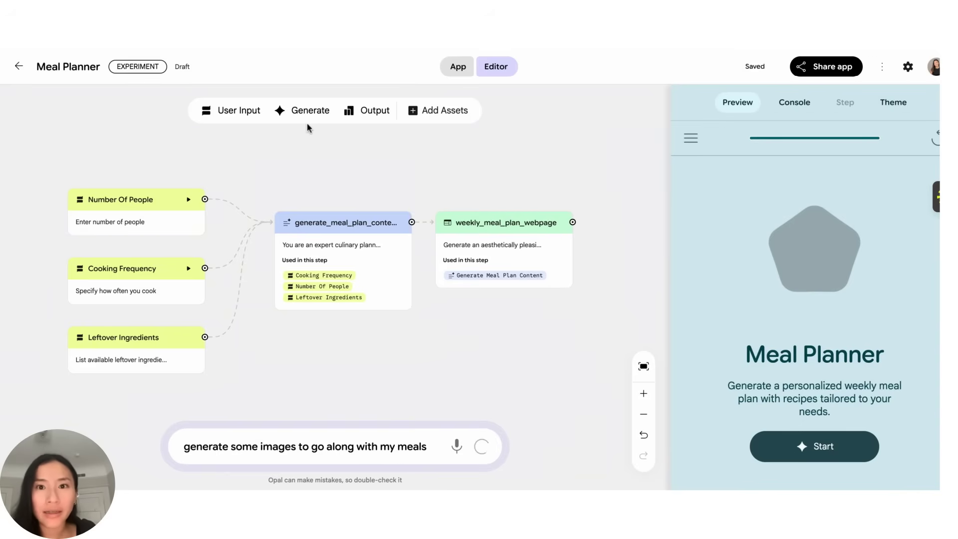
- Switch generate_meal_image to Gemini 2.5 Flash Image (Nano Banana) and inspect the webpage step
click(504, 237)
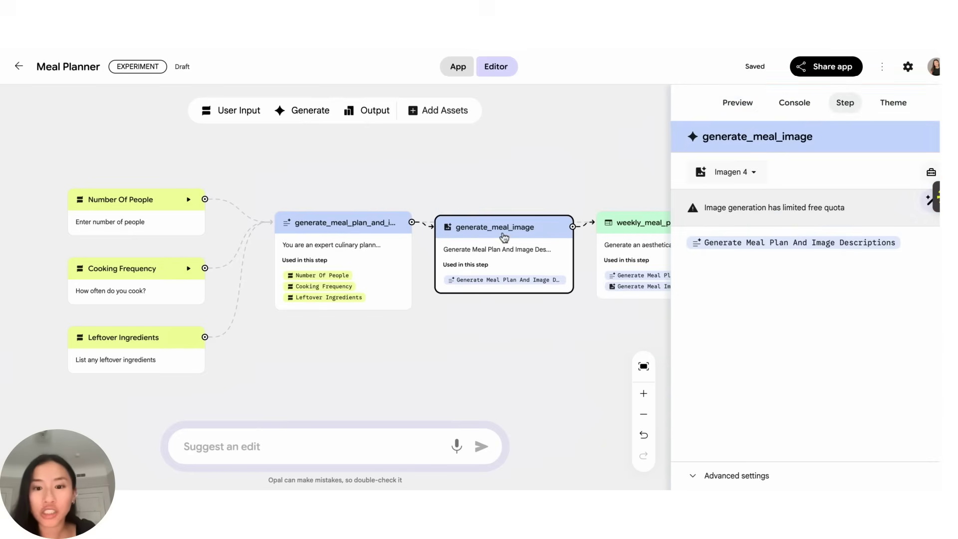
click(749, 177)
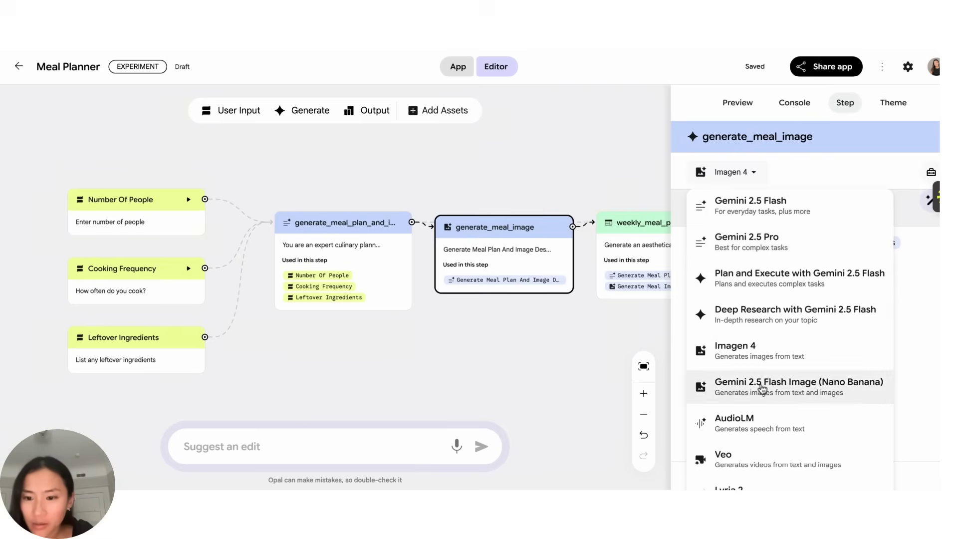
click(741, 389)
scroll(508, 342, right, 5)
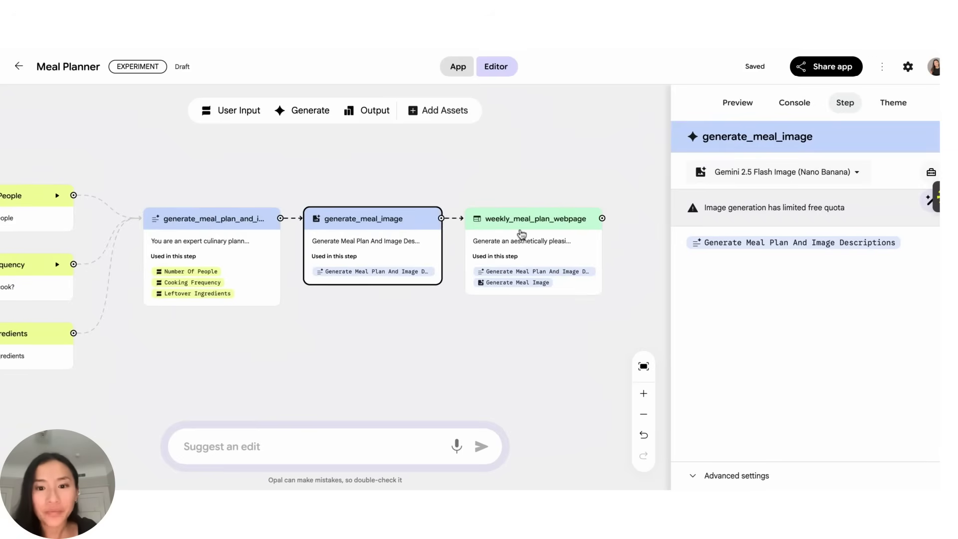
drag(522, 233, 526, 238)
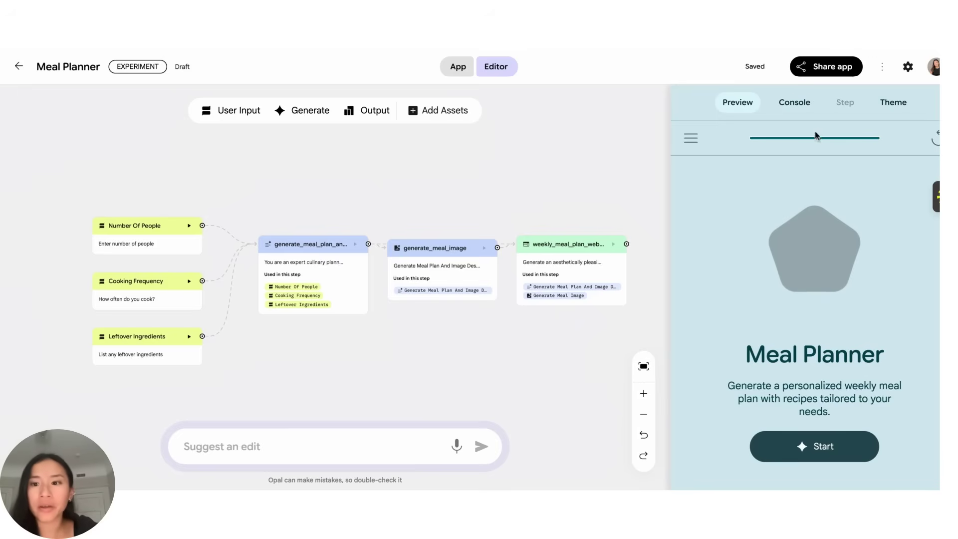
- Look over the app's extra options menu and description field, leaving both unchanged
click(882, 70)
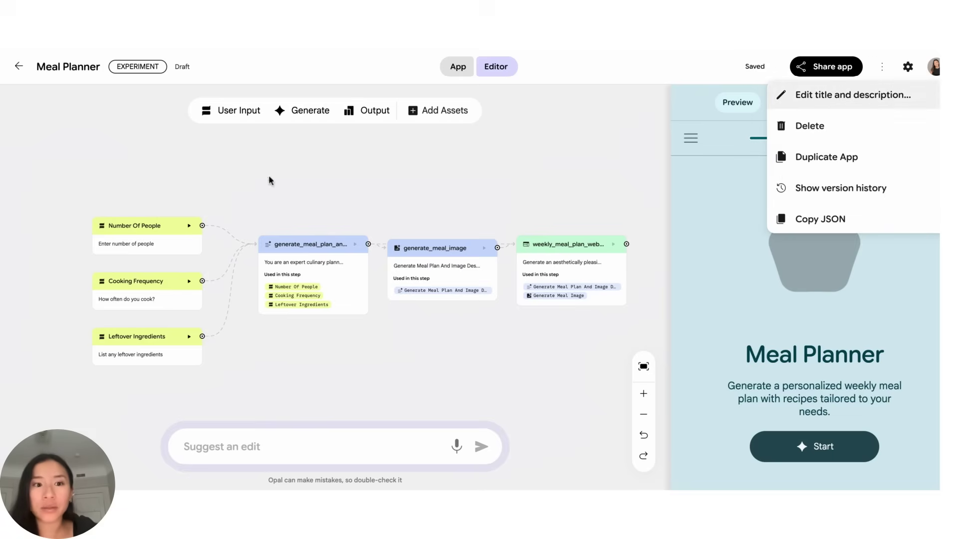
click(600, 157)
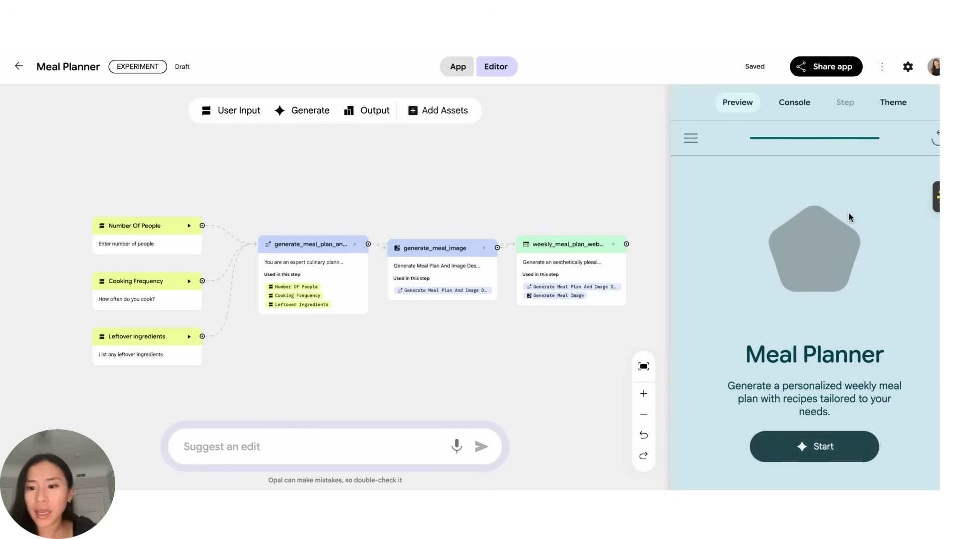
double_click(823, 399)
click(721, 279)
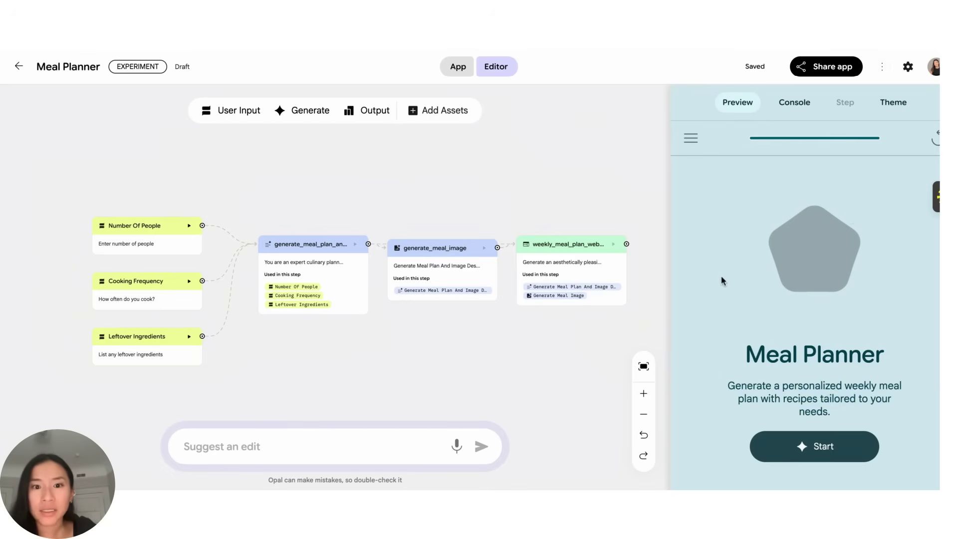
- Preview the app theme editor without changes, then fit the whole flow into view
click(893, 102)
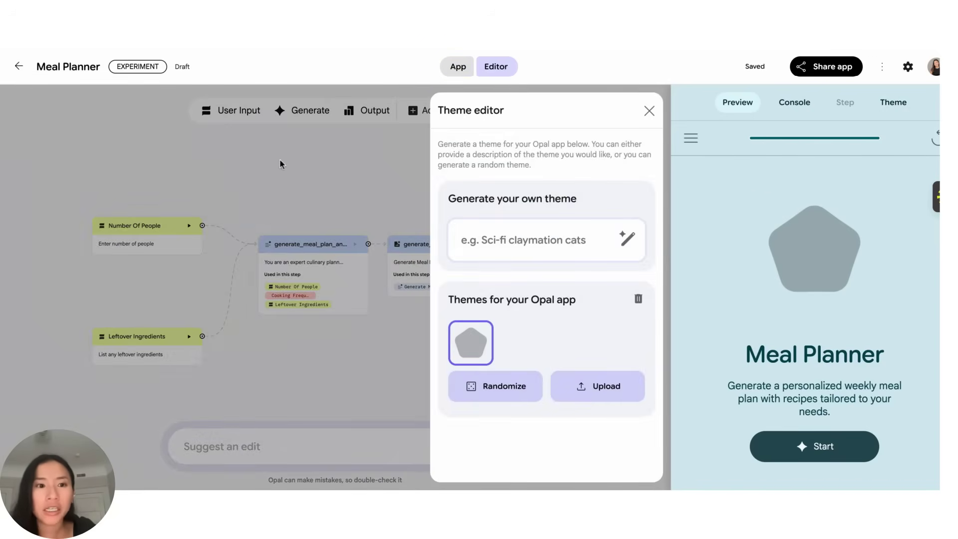
click(321, 164)
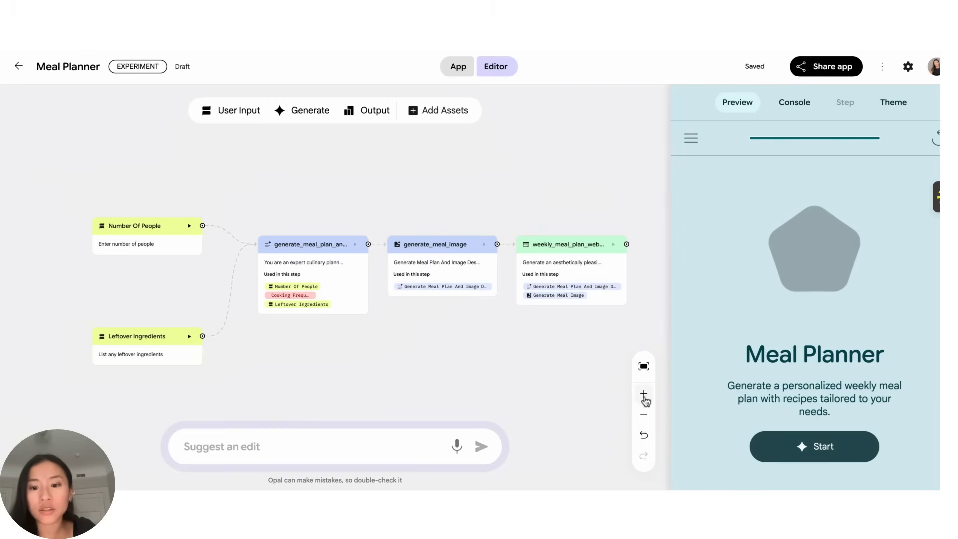
click(643, 366)
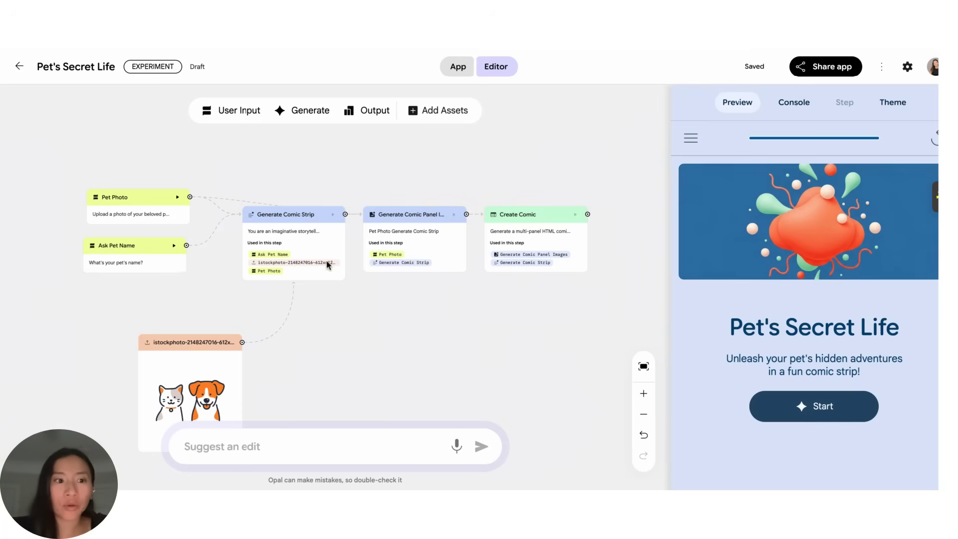
- Show the kinds of assets that can be added, then dismiss the list
scroll(122, 168, down, 2)
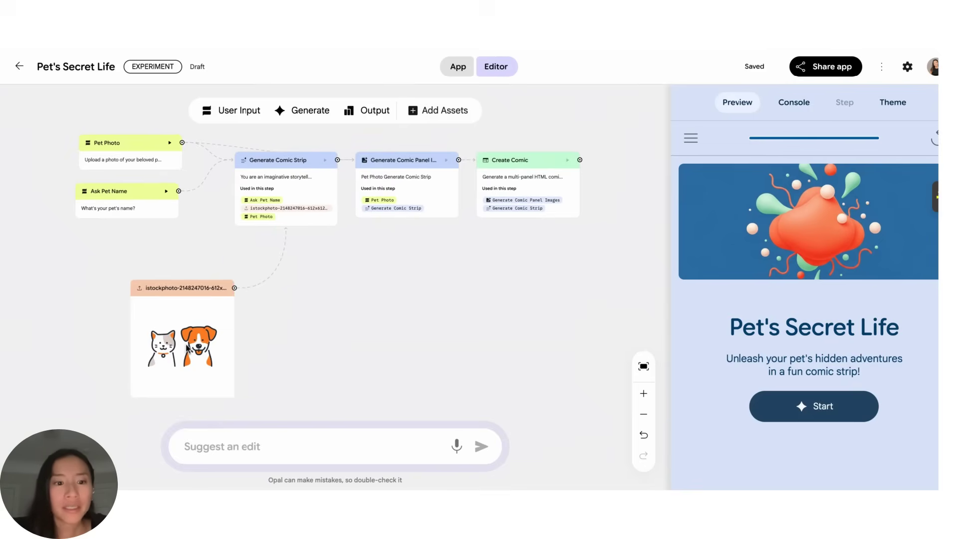
click(429, 114)
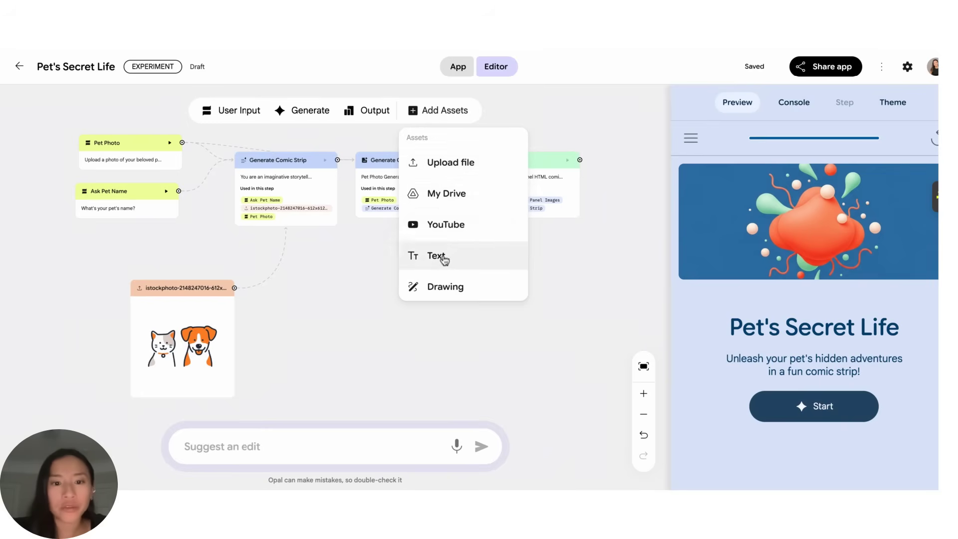
click(196, 347)
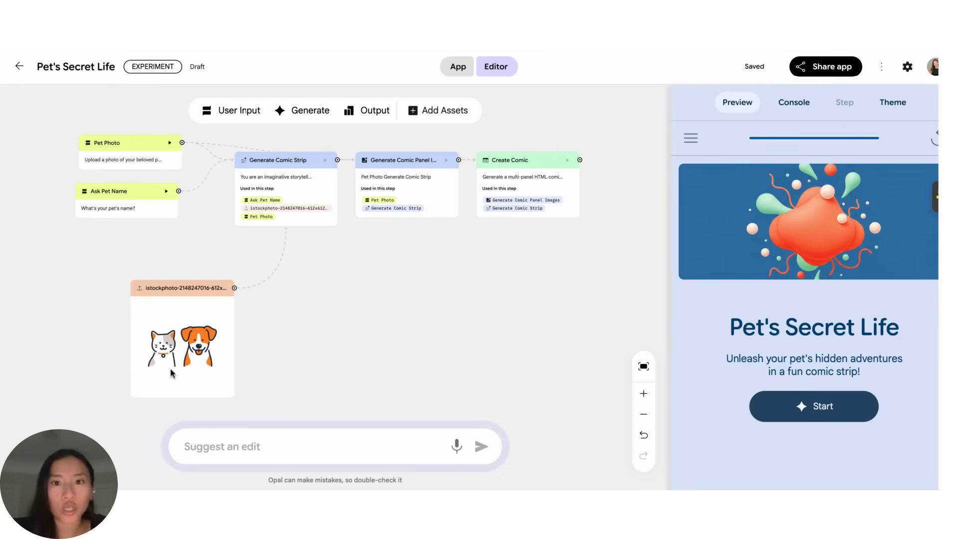
- Highlight the pet image asset reference inside the Generate Comic Strip step's prompt
click(294, 192)
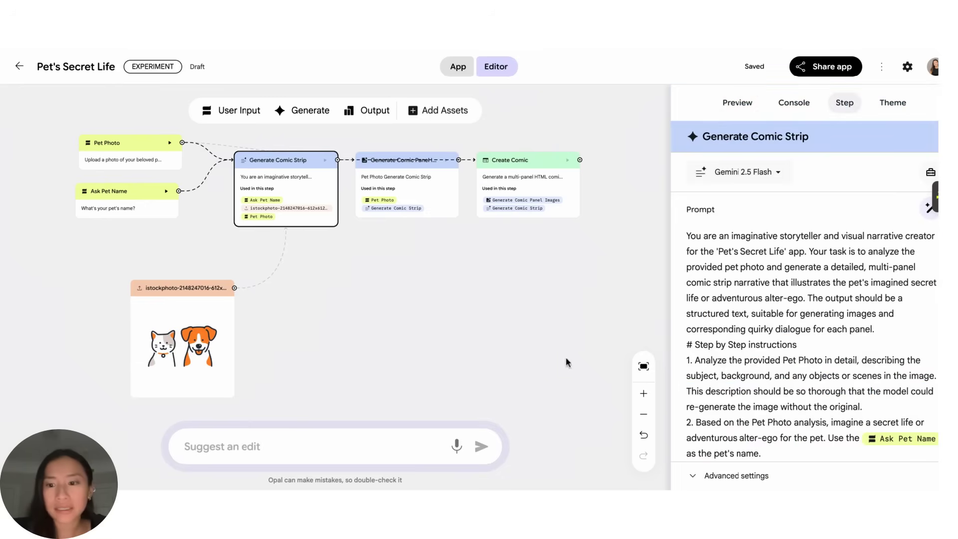
scroll(922, 297, down, 1)
scroll(922, 296, down, 10)
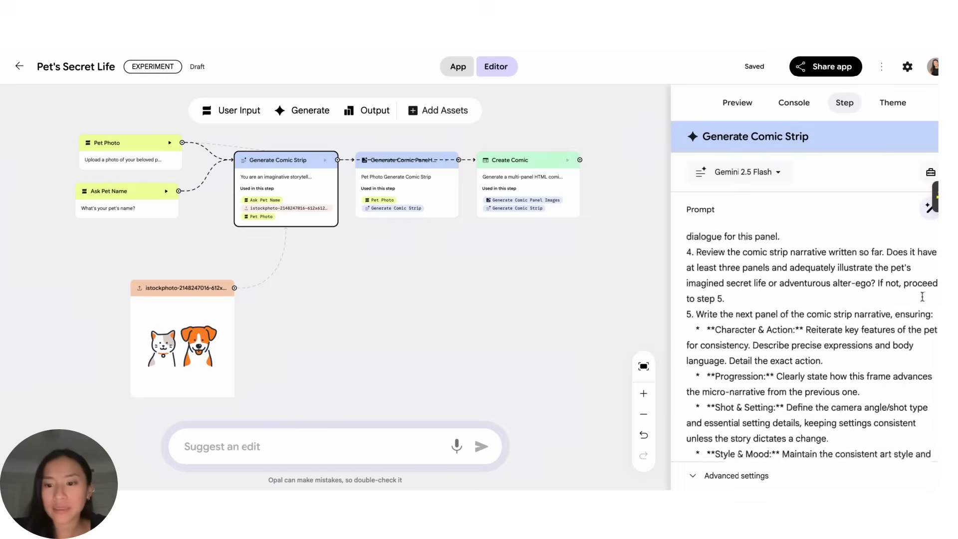
scroll(848, 324, down, 1)
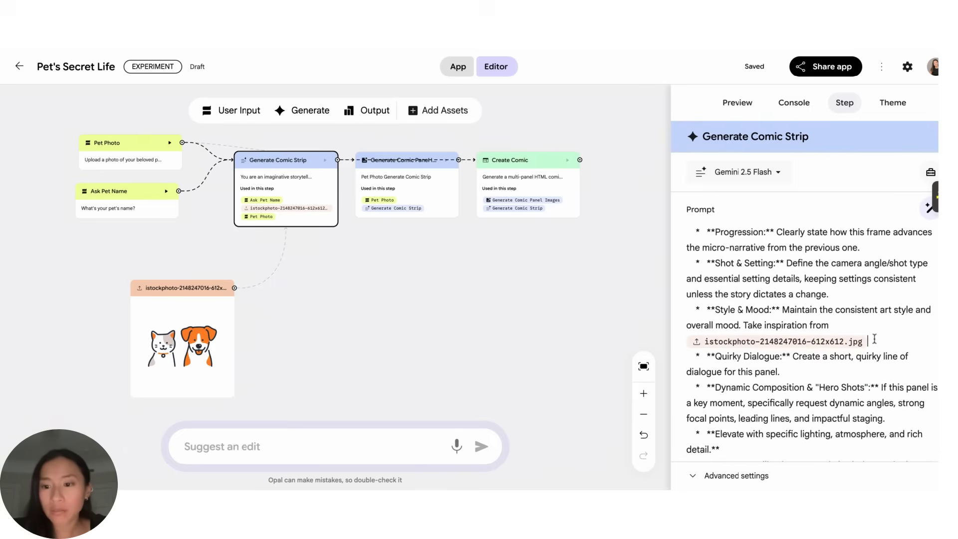
drag(843, 331, 743, 324)
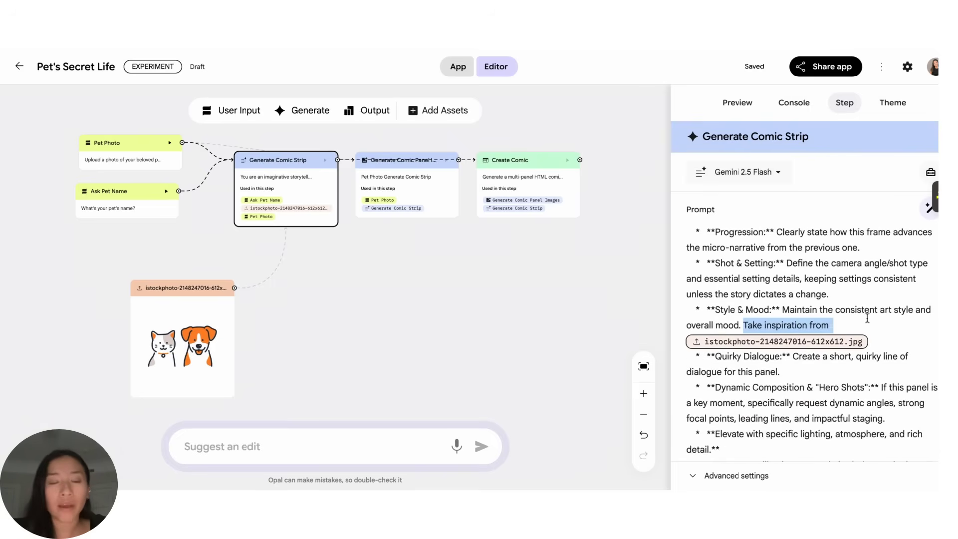
click(908, 346)
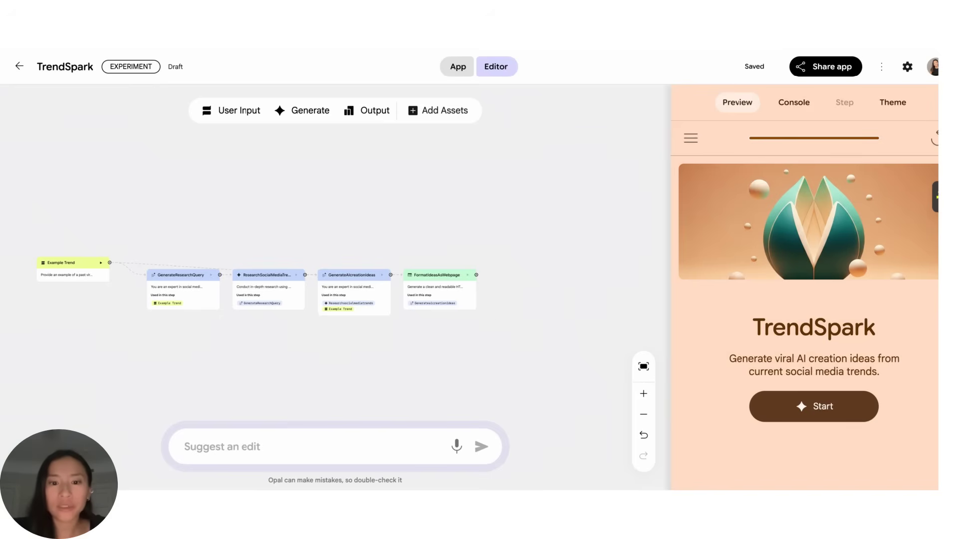
- Change the FormatIdeasAsWebpage step's output from webpage with auto-layout to Save to Google Docs
scroll(415, 345, up, 5)
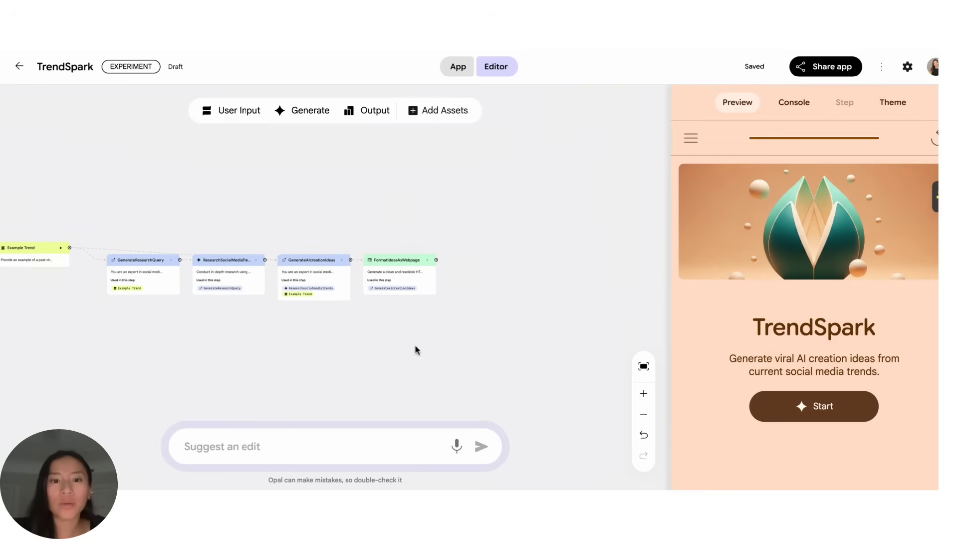
scroll(414, 344, up, 2)
click(409, 180)
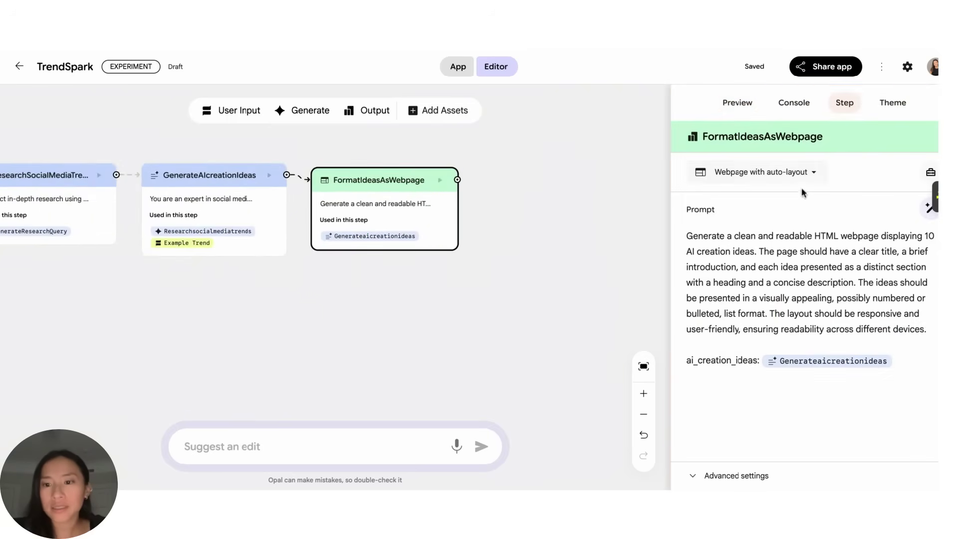
click(814, 177)
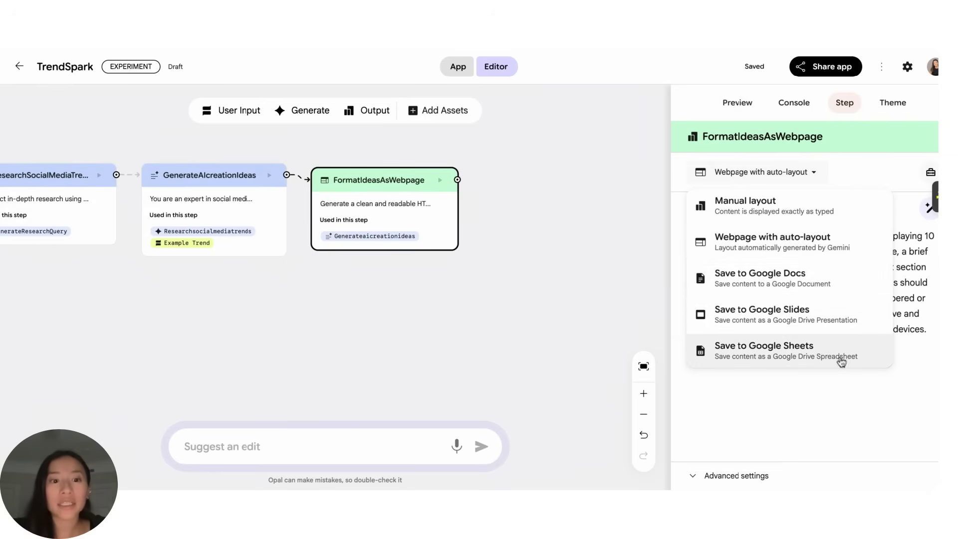
click(837, 436)
scroll(393, 348, down, 5)
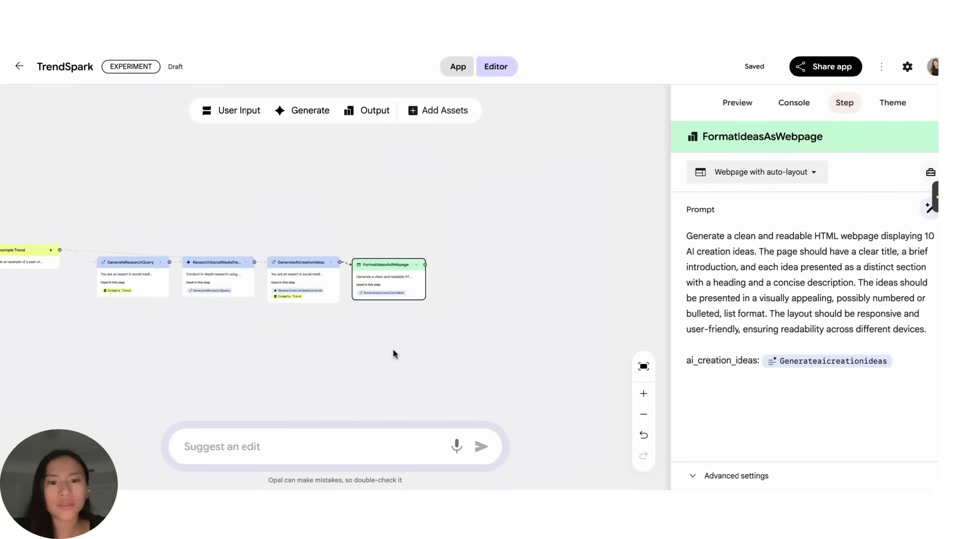
click(310, 283)
click(385, 282)
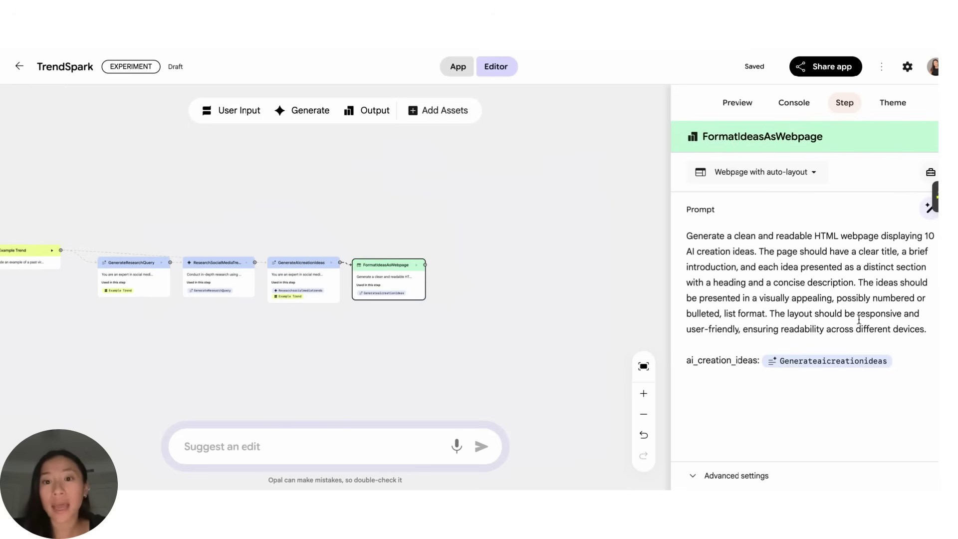
click(814, 177)
click(815, 284)
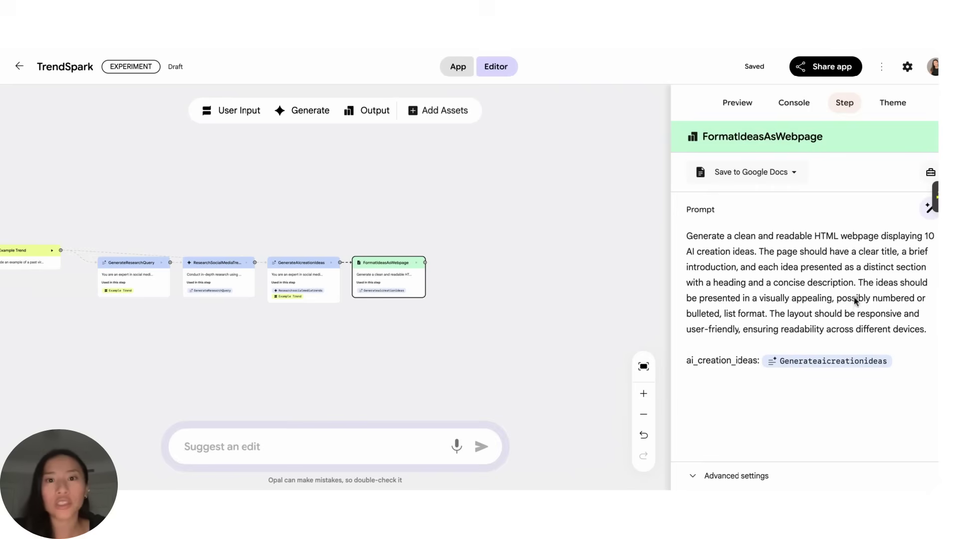